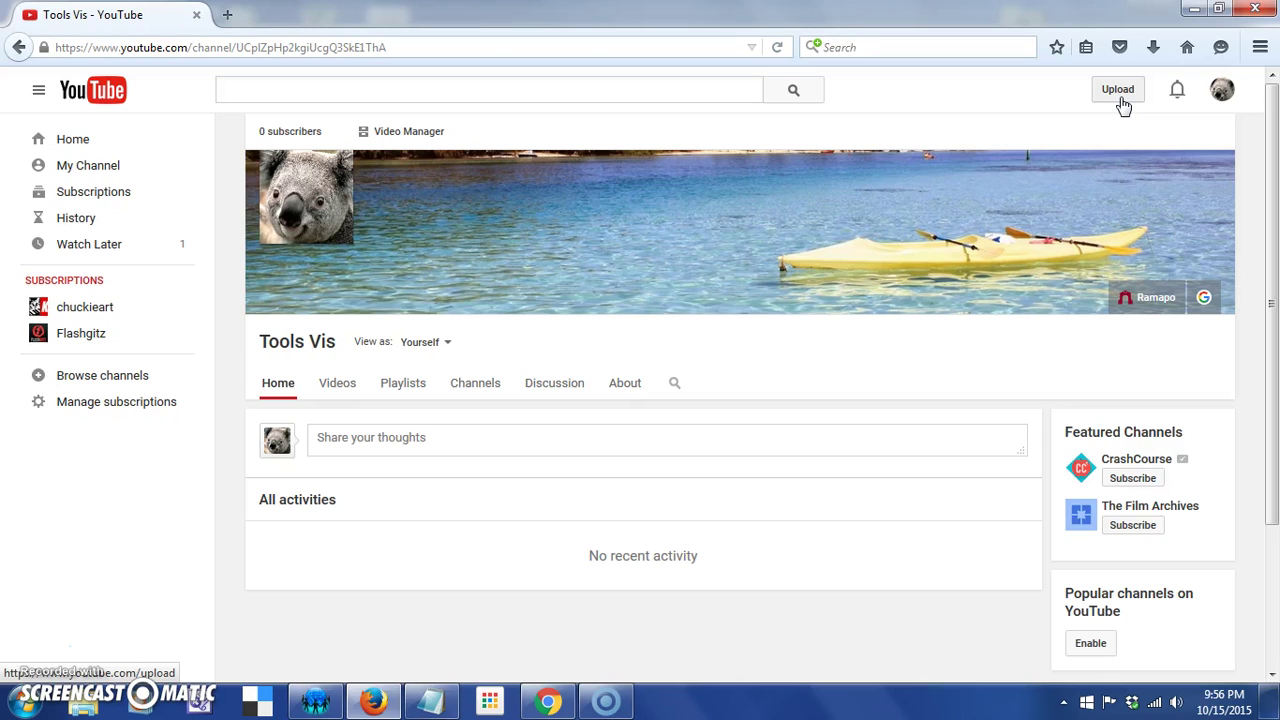
Move to the Upload button at the top right of the Tools Vis channel page.
left_click_drag(1094, 114, 1085, 150)
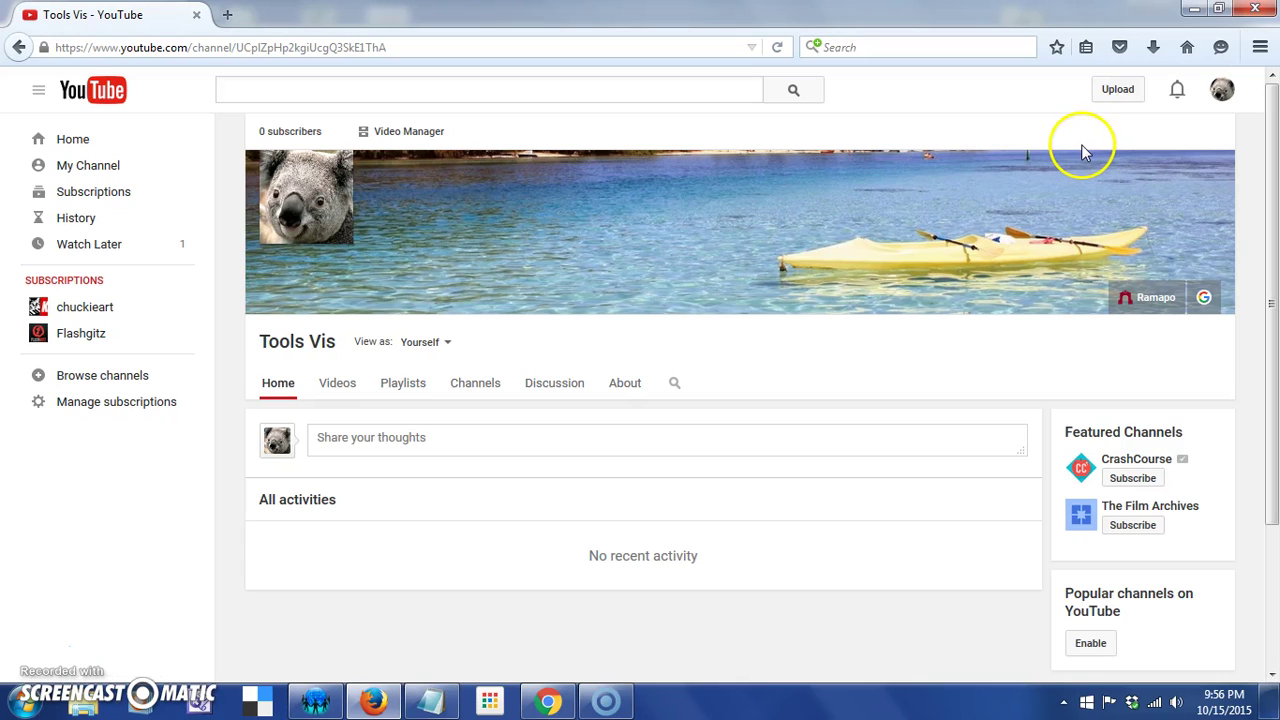
Open the Upload page from the channel's Upload button and let it finish loading.
left_click(1118, 100)
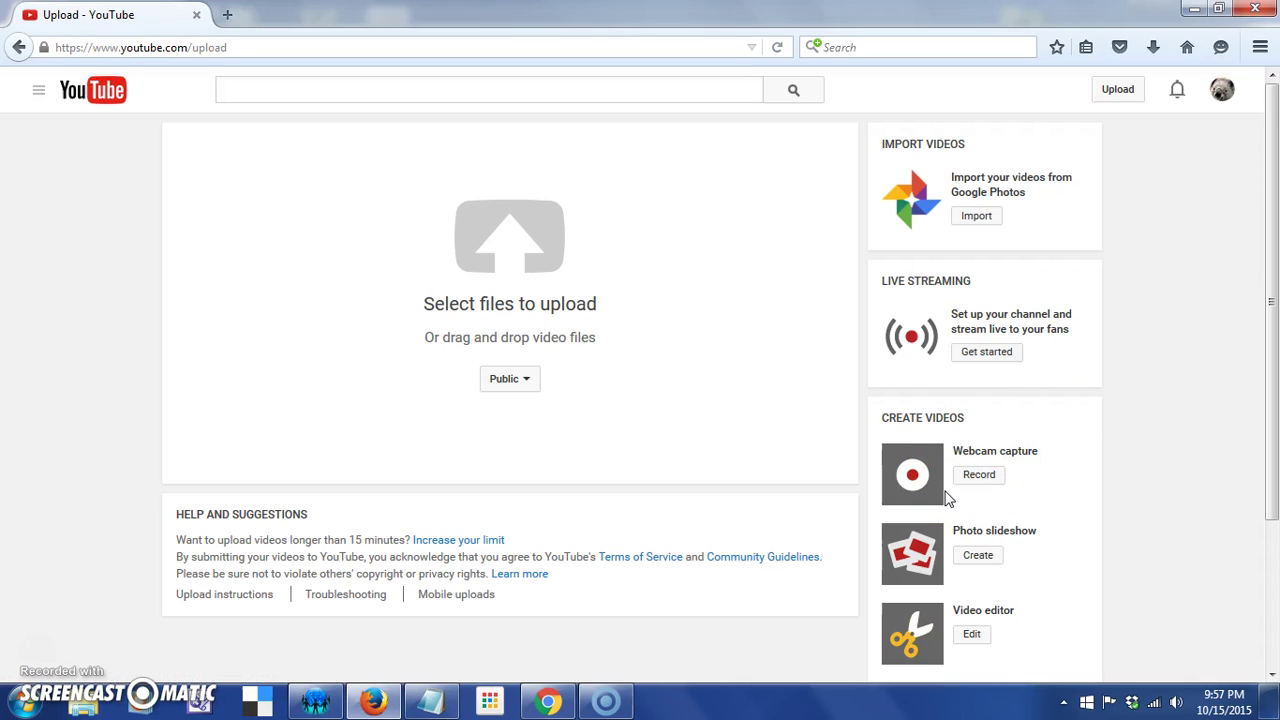
left_click(975, 482)
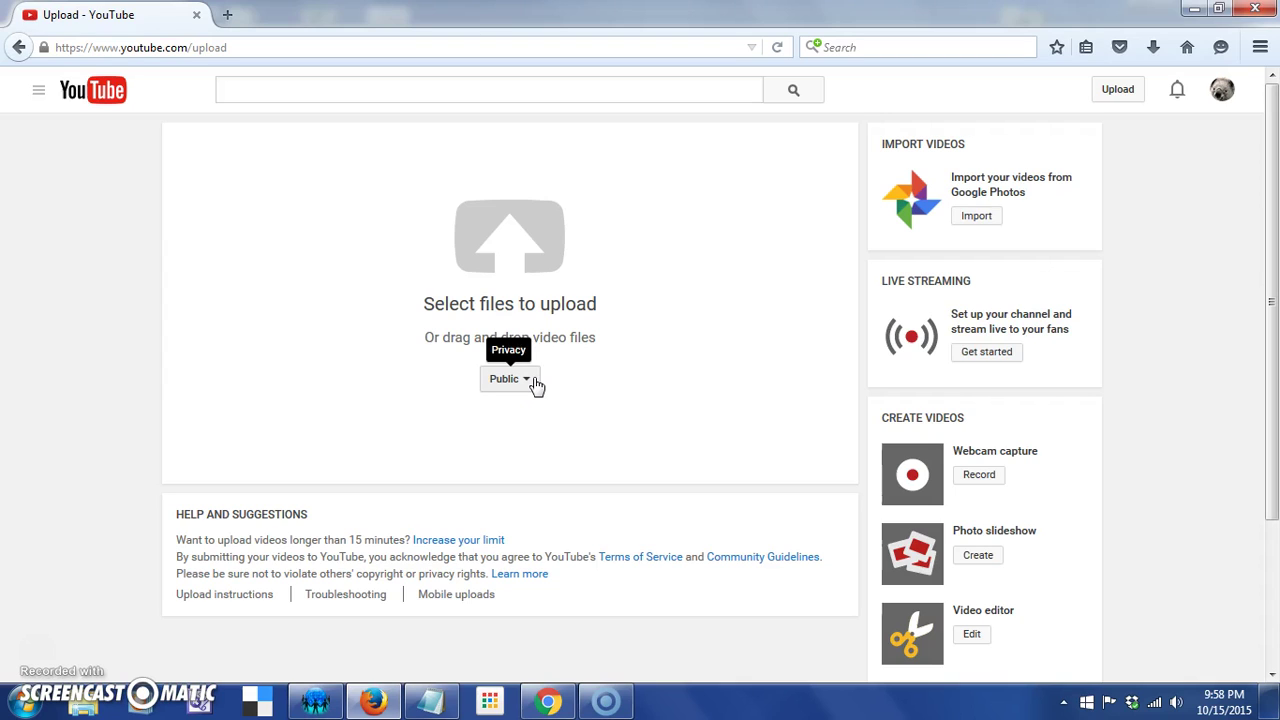
Try Unlisted and Private in the privacy dropdown, finally leaving the upload set to Unlisted.
left_click(536, 385)
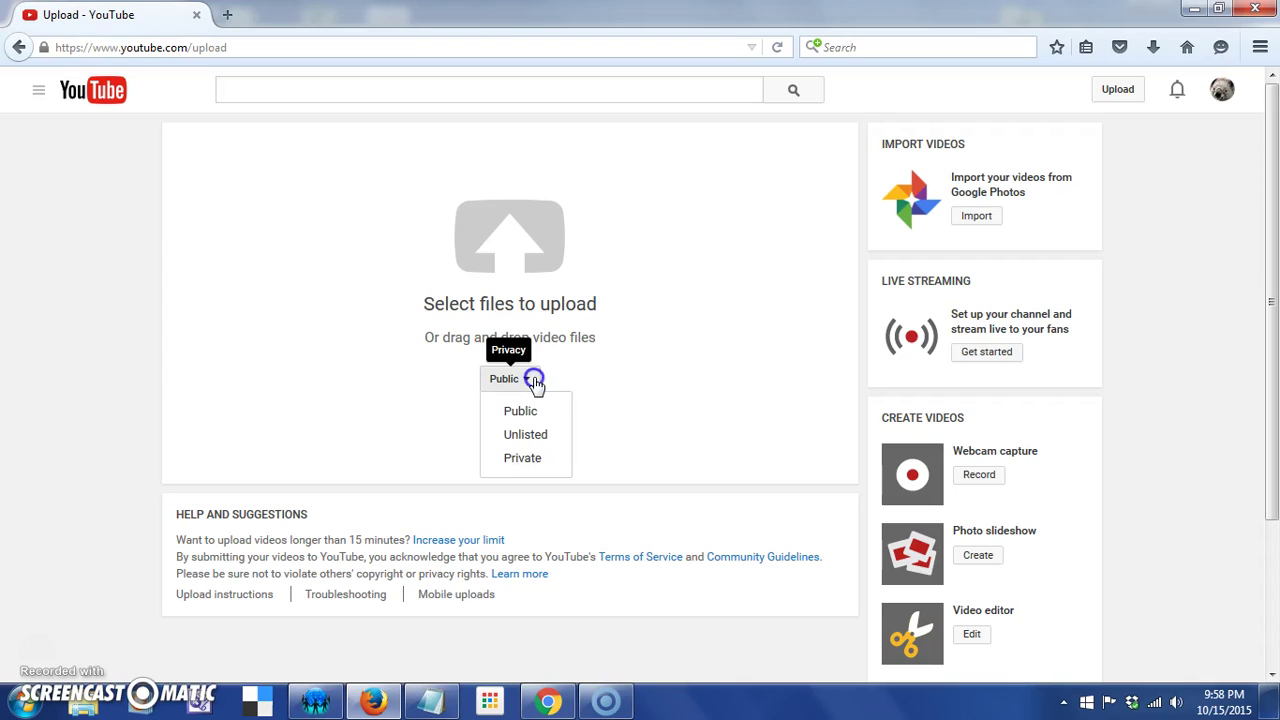
left_click(540, 442)
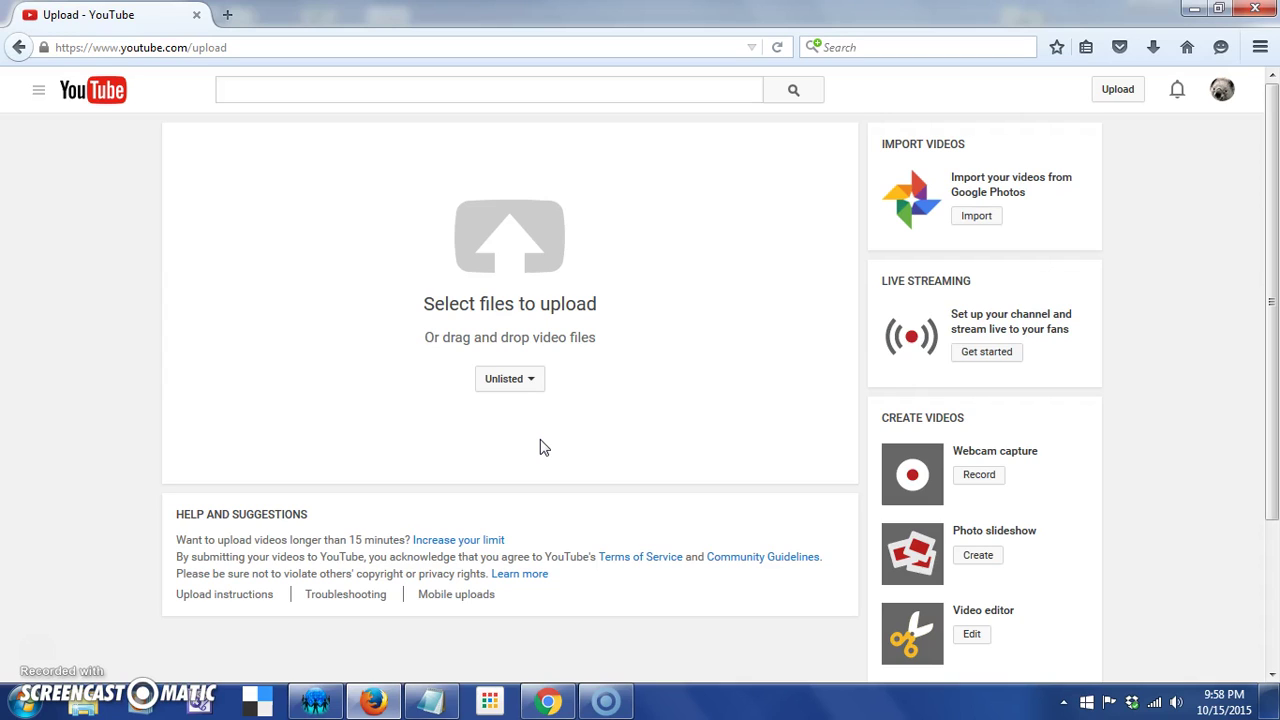
left_click(535, 384)
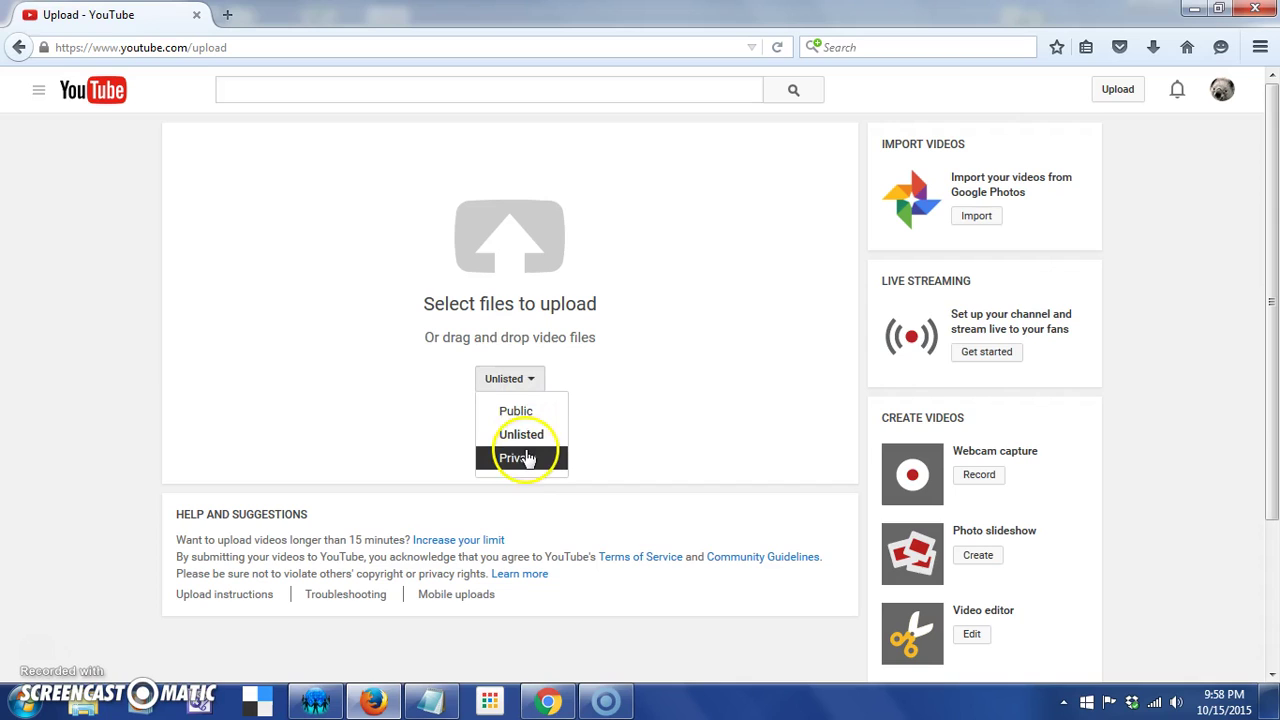
left_click(520, 458)
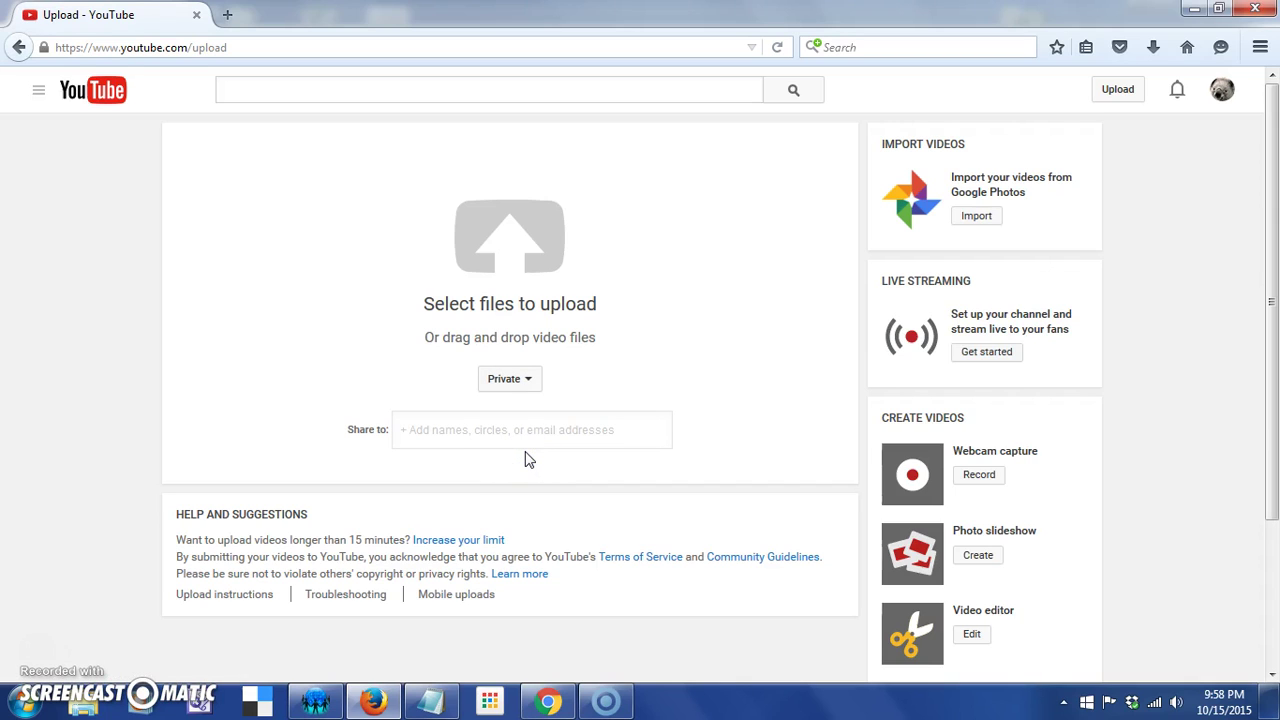
left_click(429, 430)
left_click(526, 386)
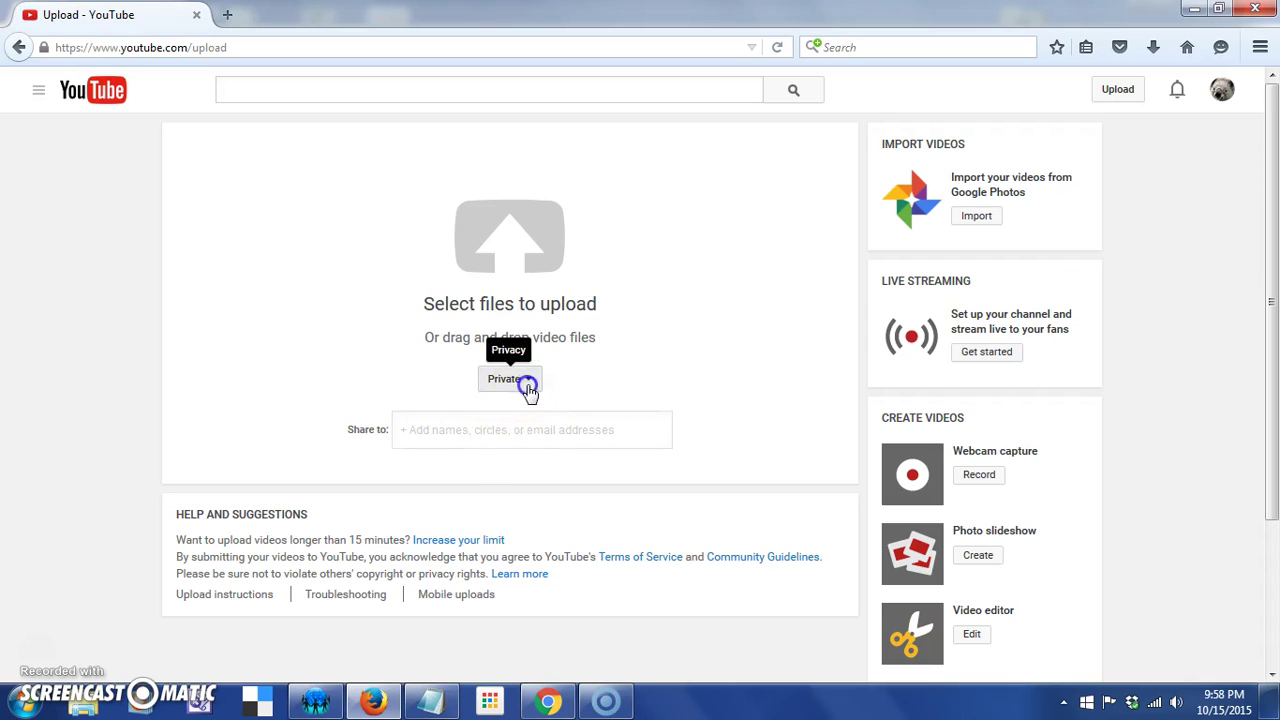
left_click(530, 434)
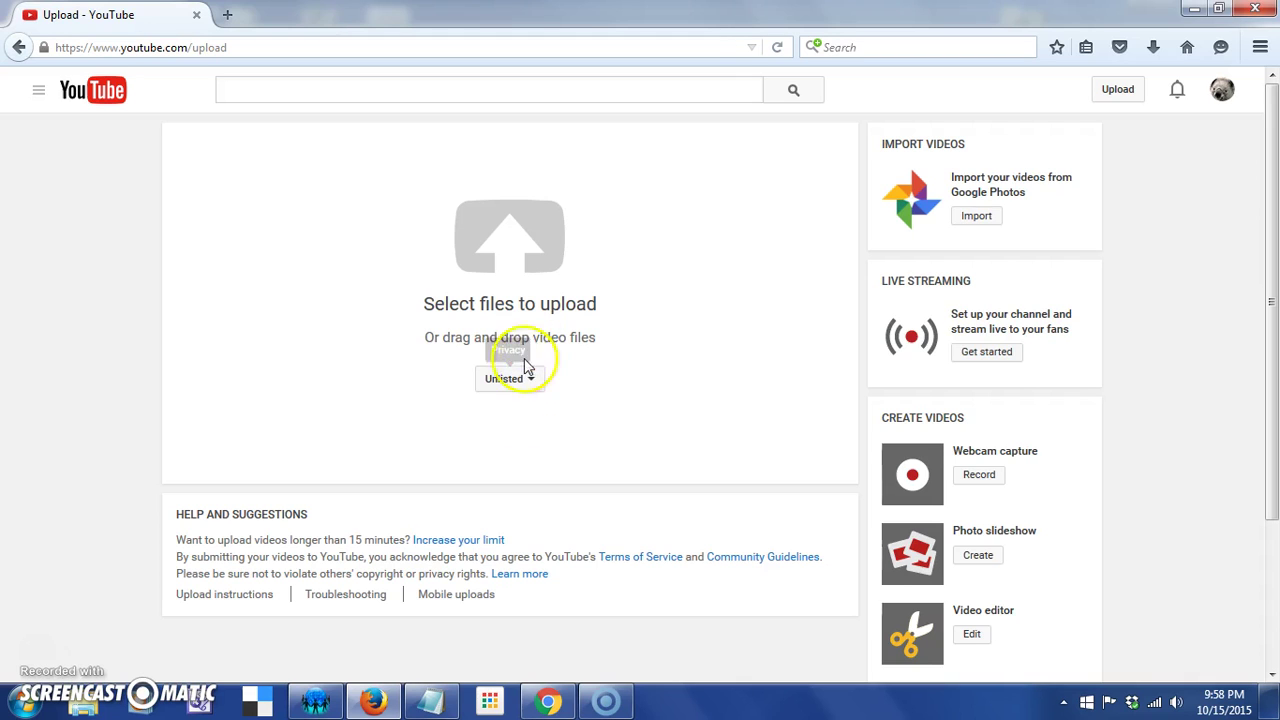
Browse to ramapo > vis > video and open Recording #10.mp4 for upload.
left_click(507, 268)
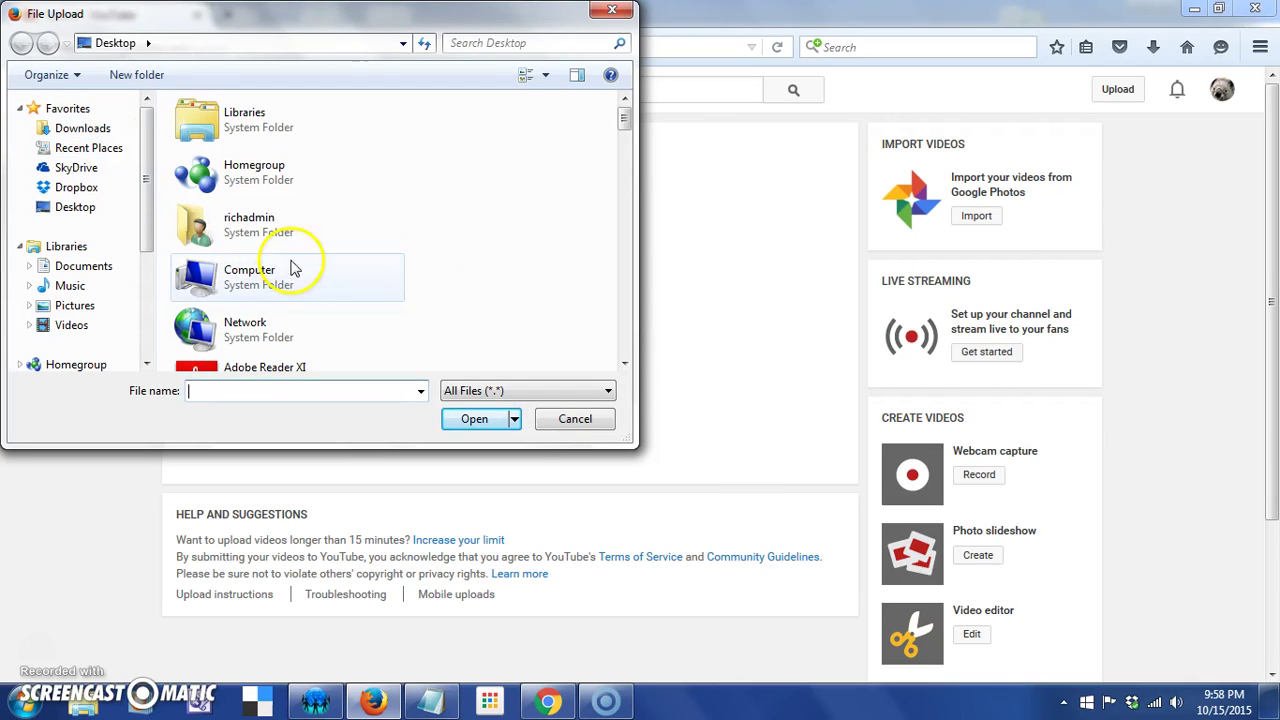
left_click_drag(622, 124, 628, 232)
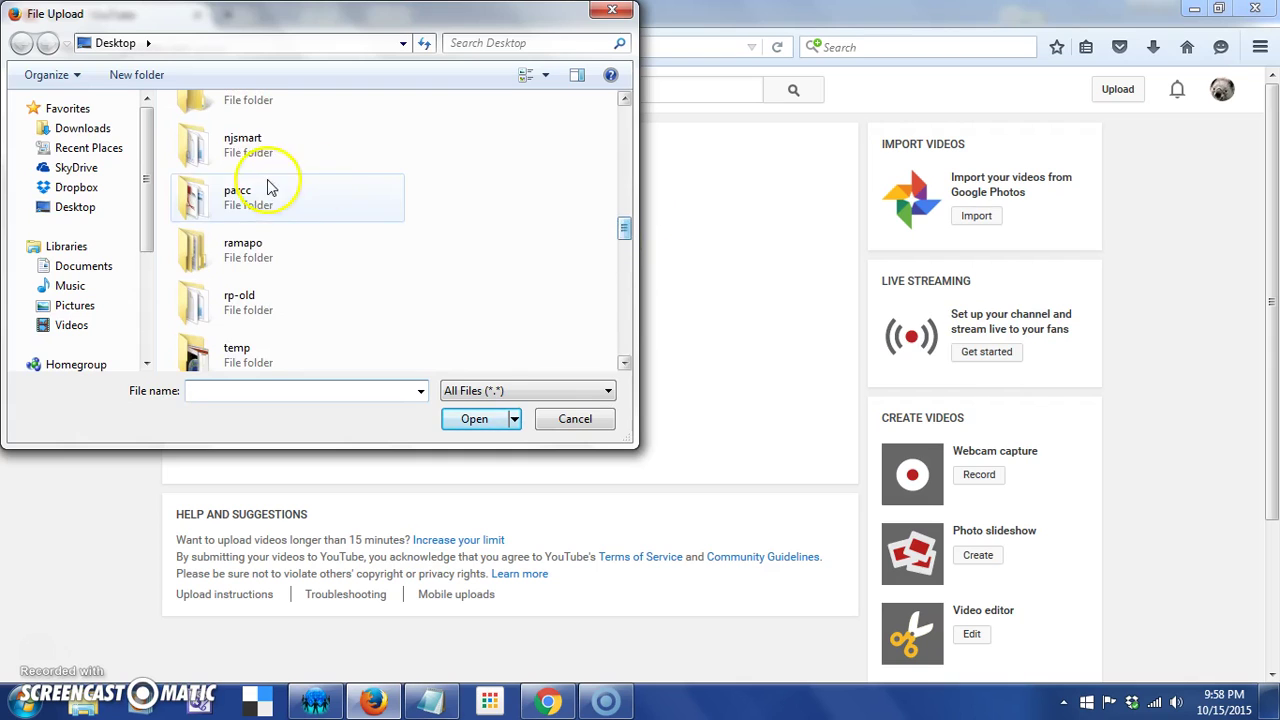
double_click(259, 258)
double_click(205, 130)
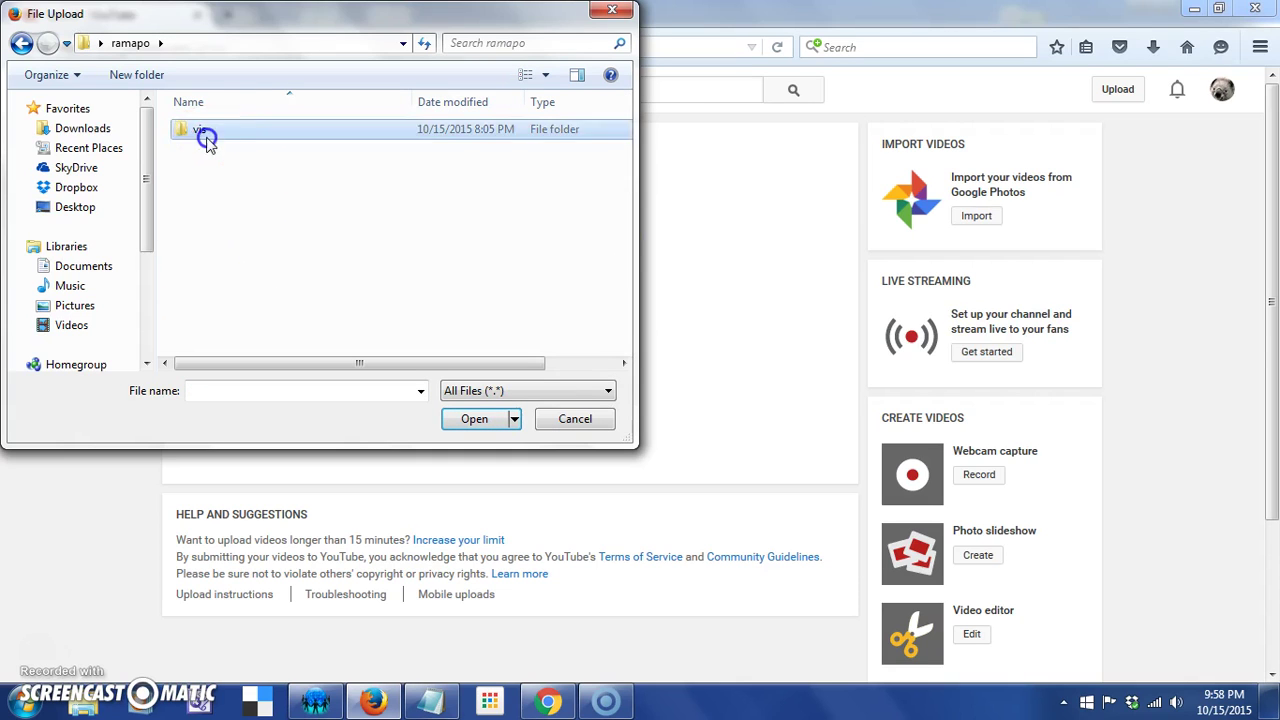
double_click(212, 128)
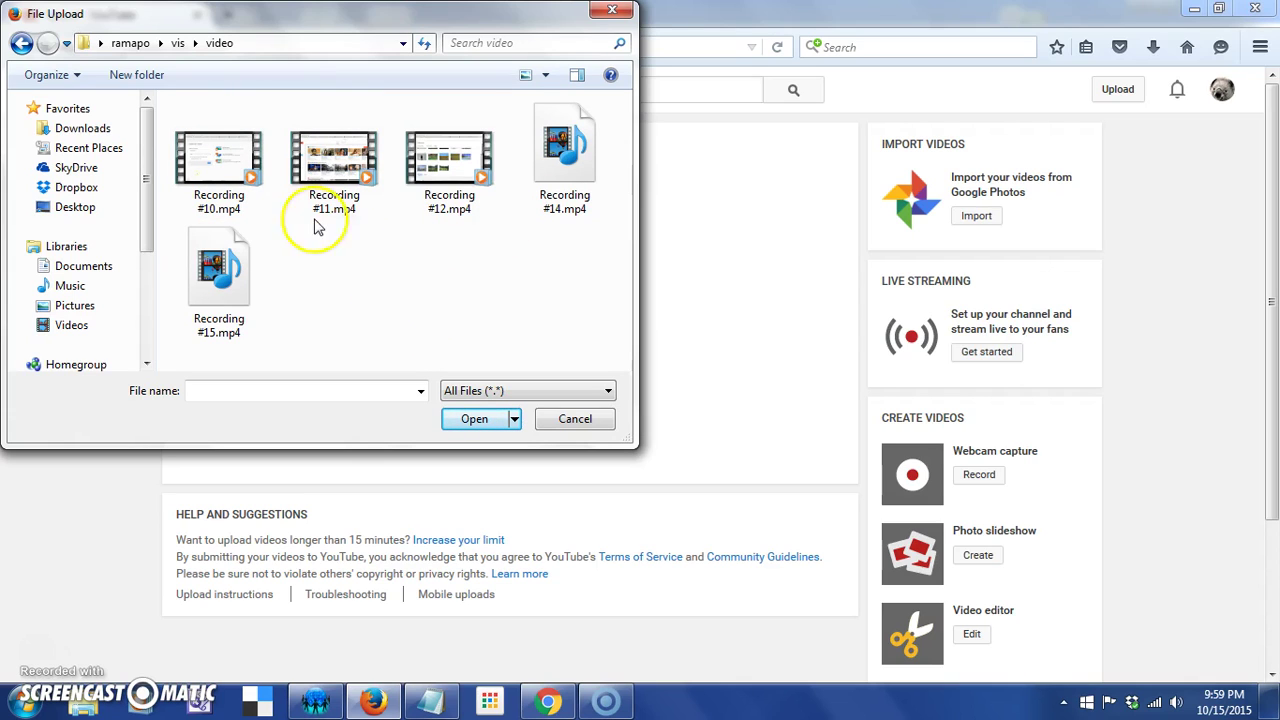
left_click(226, 168)
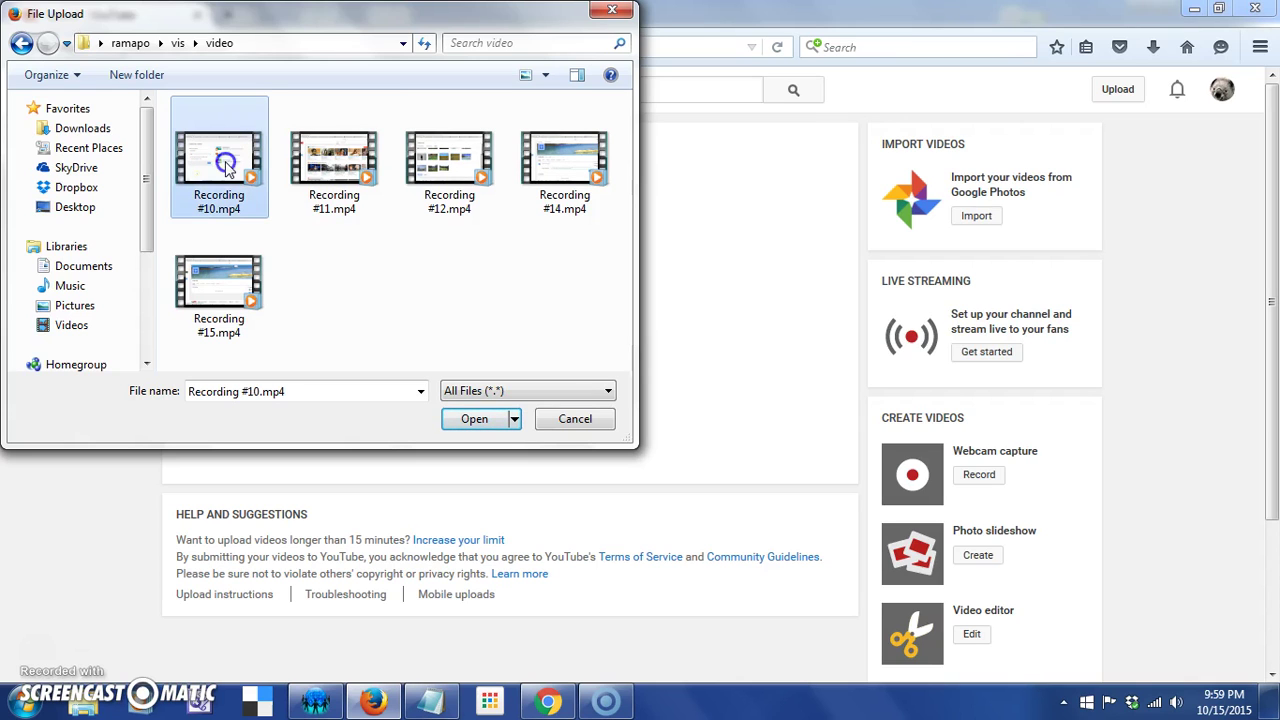
left_click(487, 420)
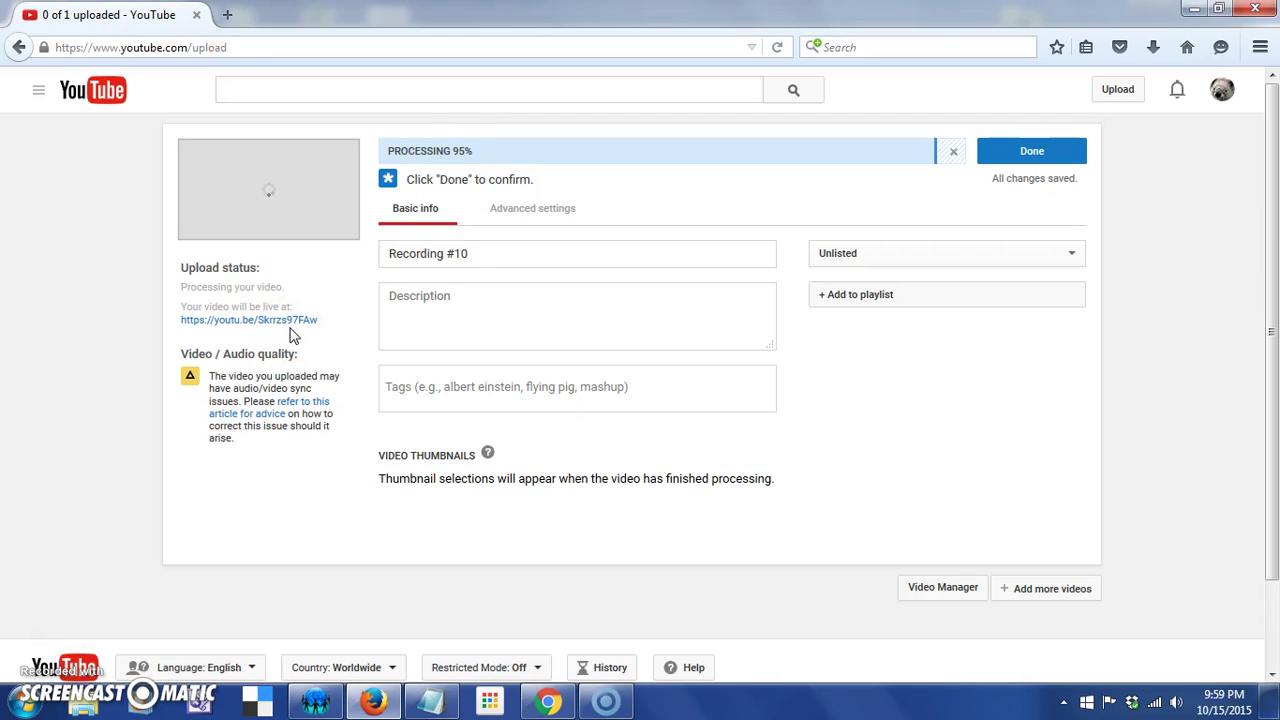
Wait until Recording #10 shows PROCESSING DONE with three thumbnail choices.
left_click(265, 328)
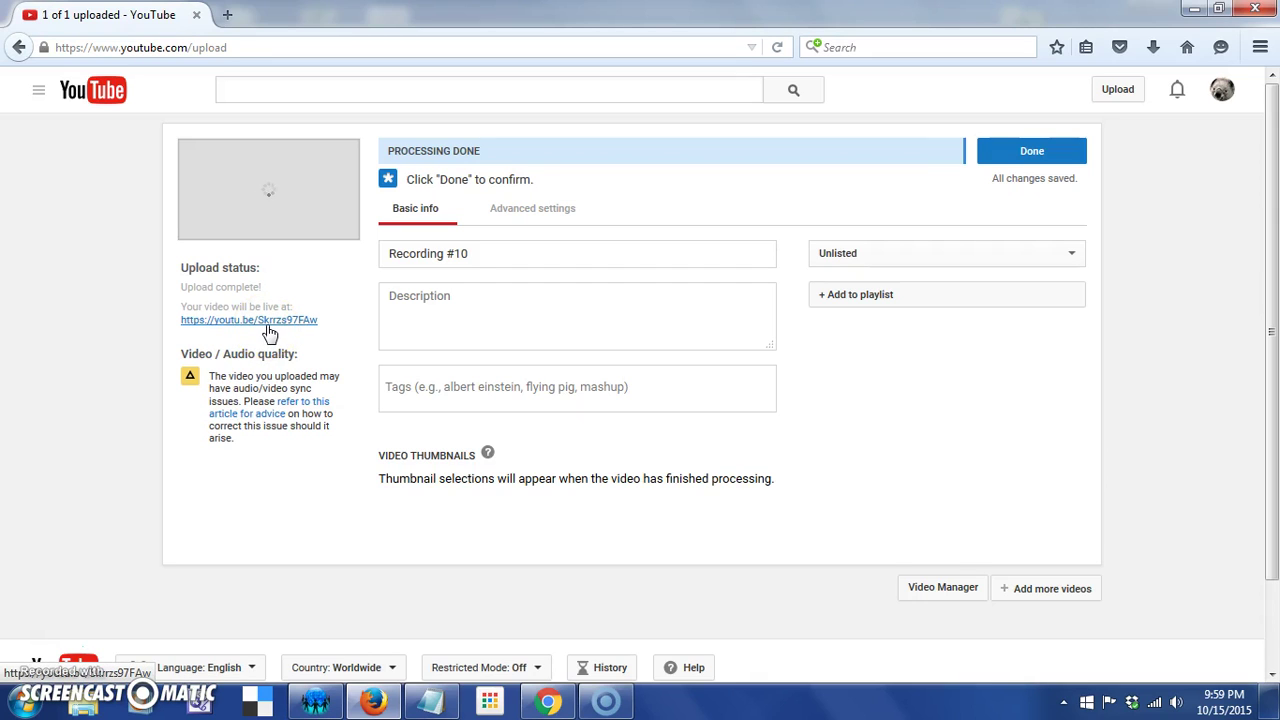
left_click(451, 245)
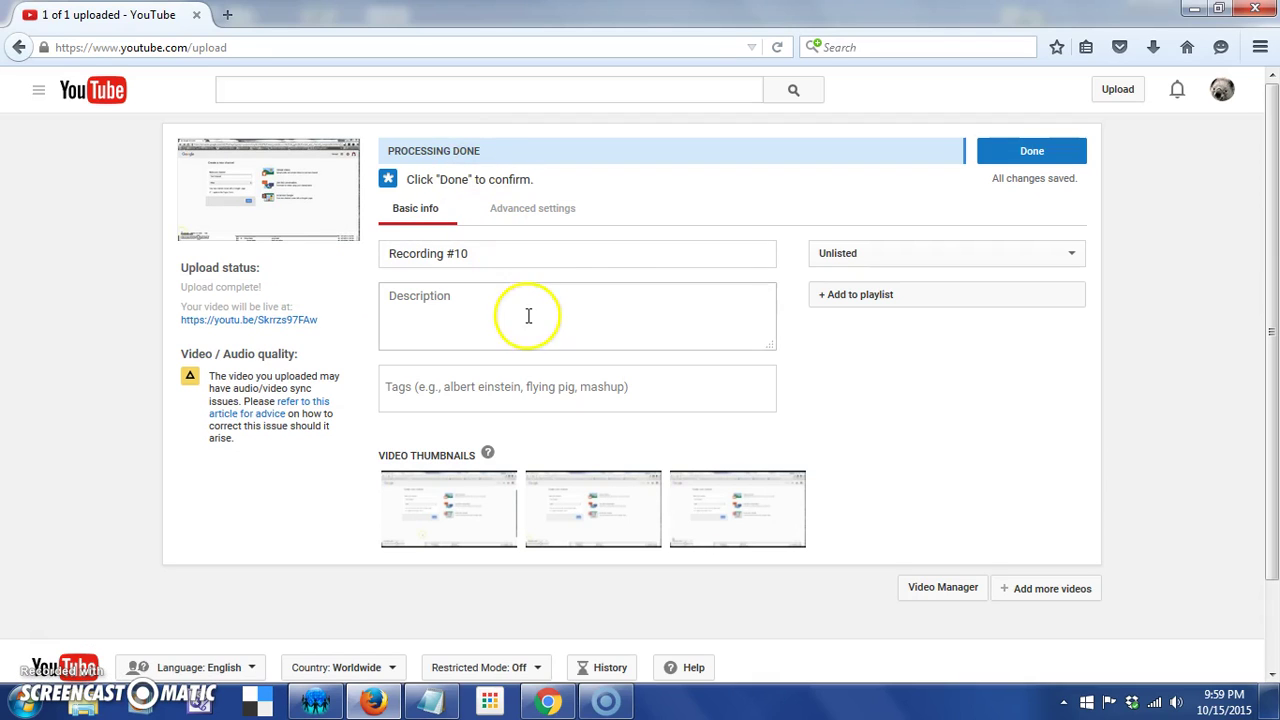
Replace the title 'Recording #10' with 'Sample Video'.
left_click(511, 254)
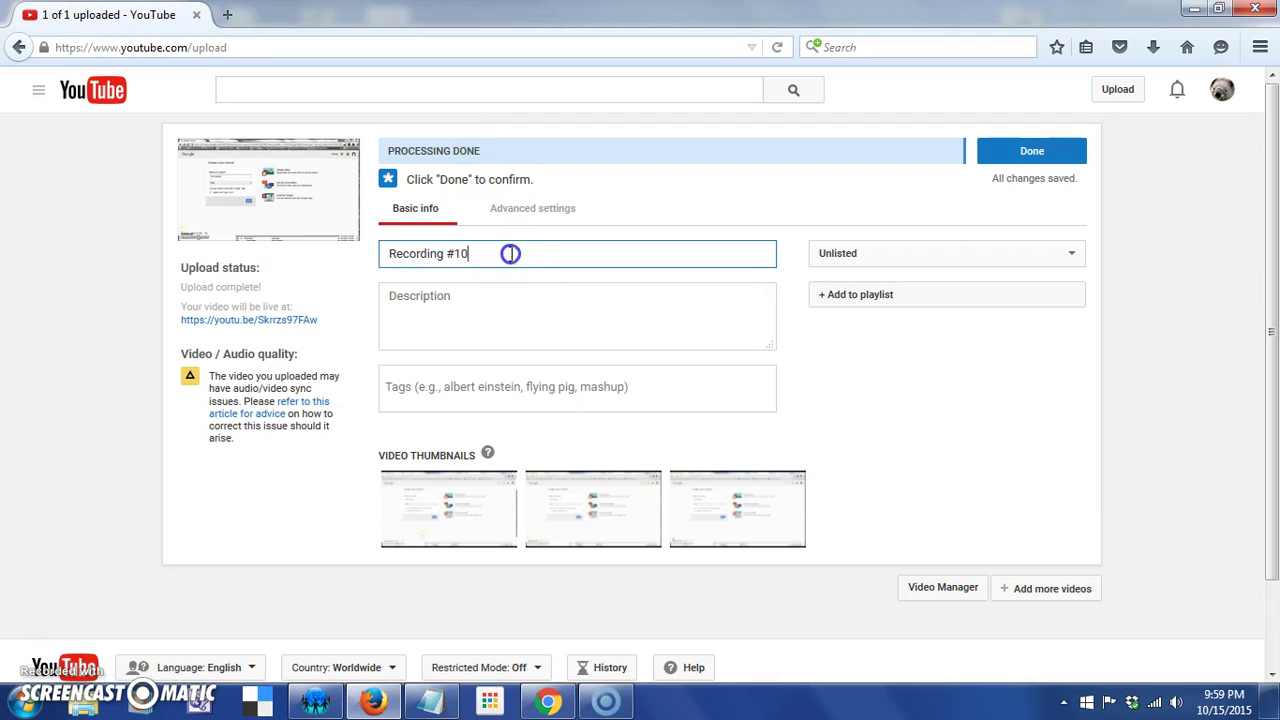
left_click(471, 250)
left_click_drag(481, 254, 286, 254)
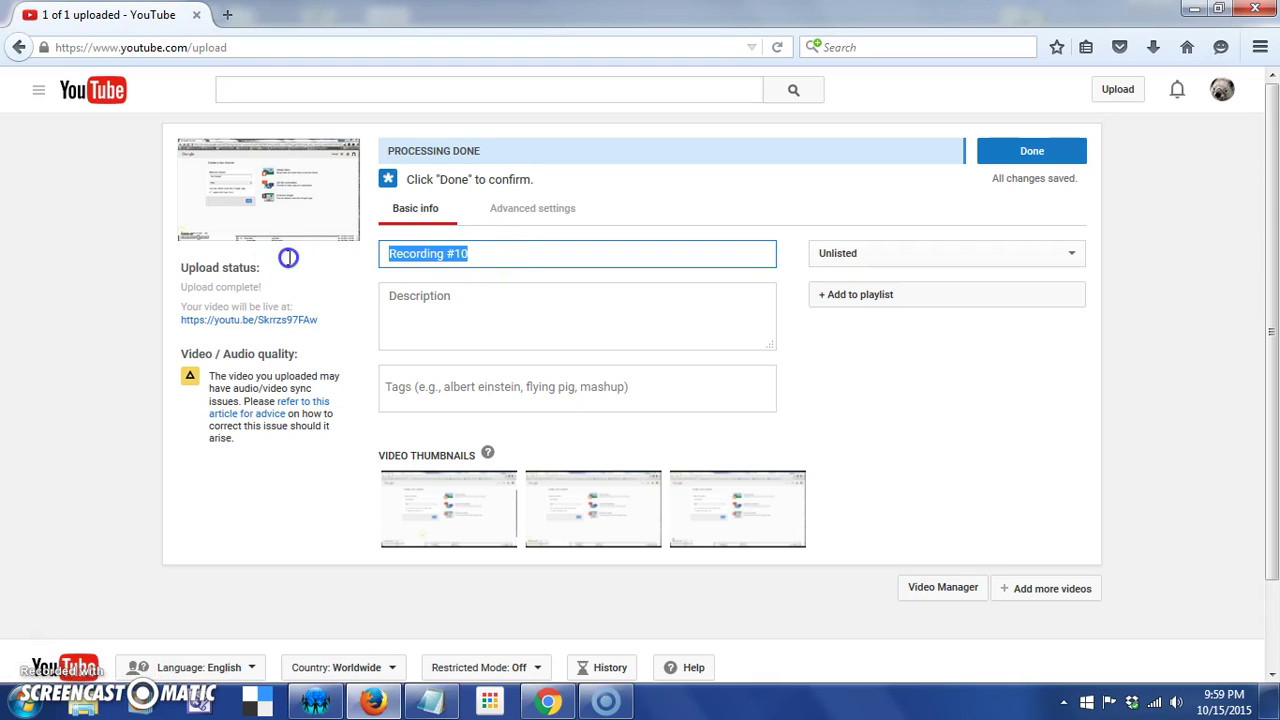
type("Sample Vid")
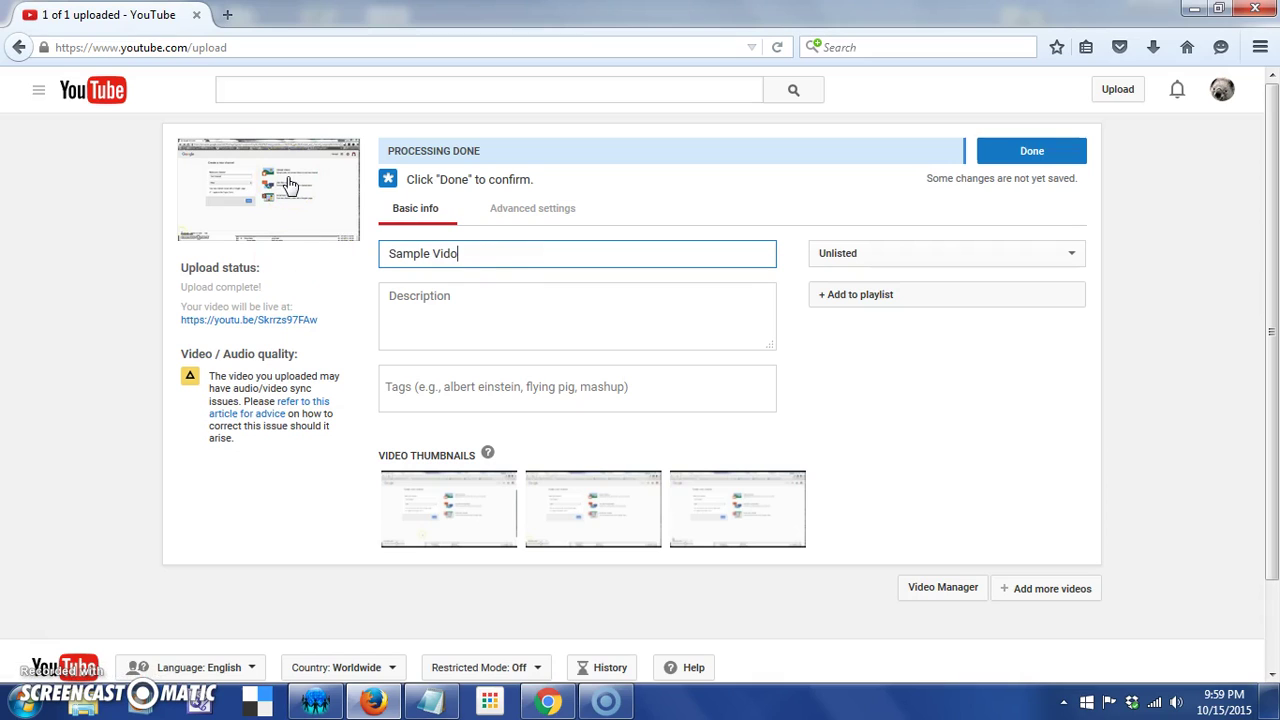
type("o")
Write 'This is just a test for now.' as the description and paste it repeatedly.
left_click(450, 316)
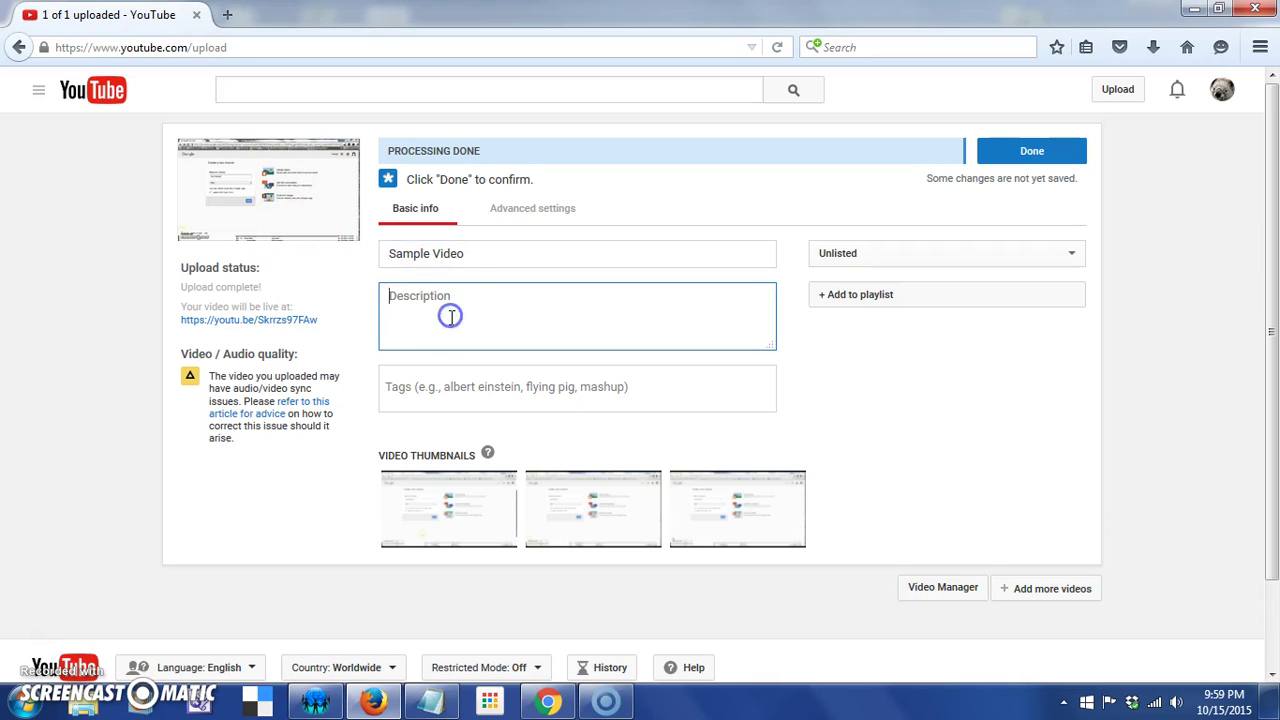
type("This is just a test for now.")
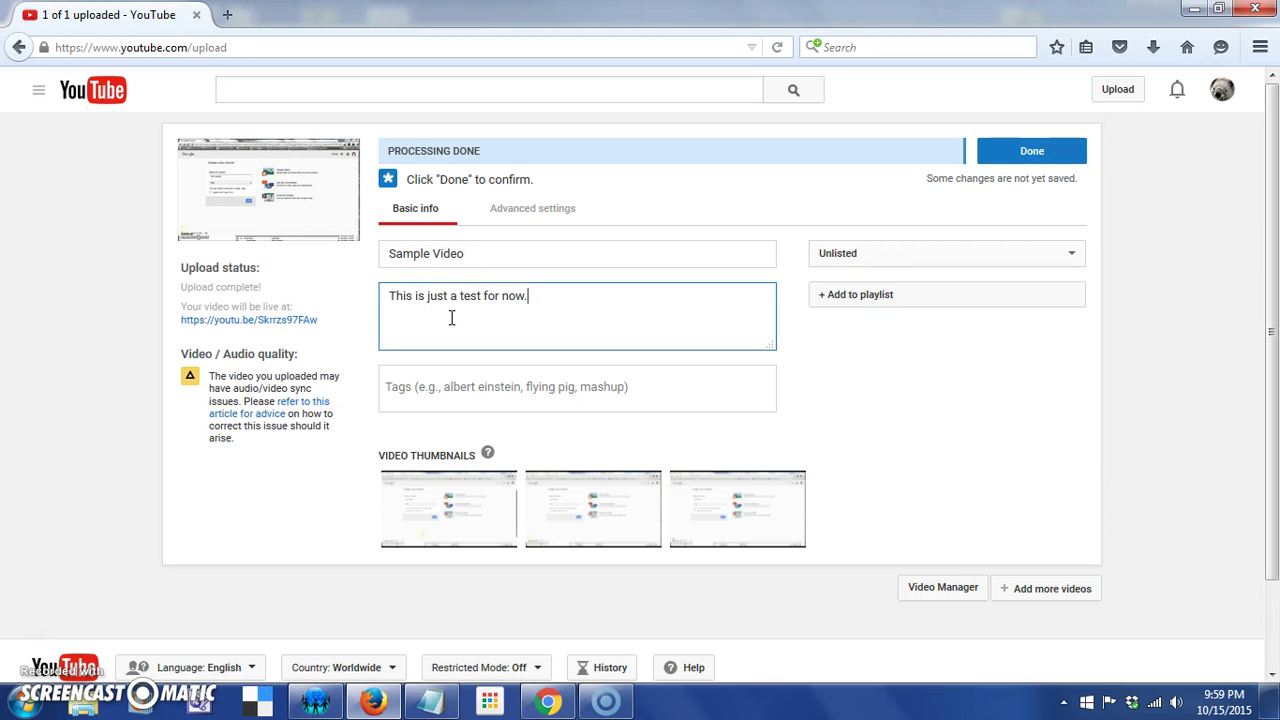
key("ctrl+a")
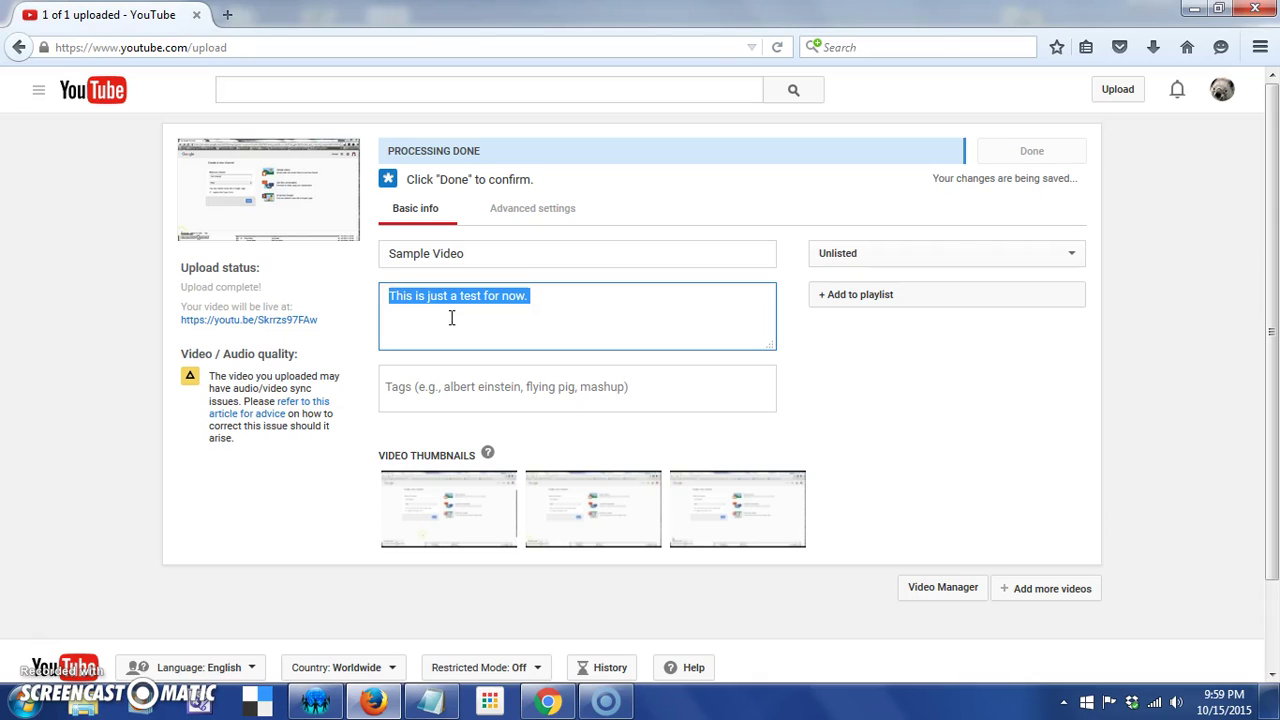
key("ctrl+v")
key("ctrl+v")
key("ctrl+v")
key("ctrl+v")
key("ctrl+v")
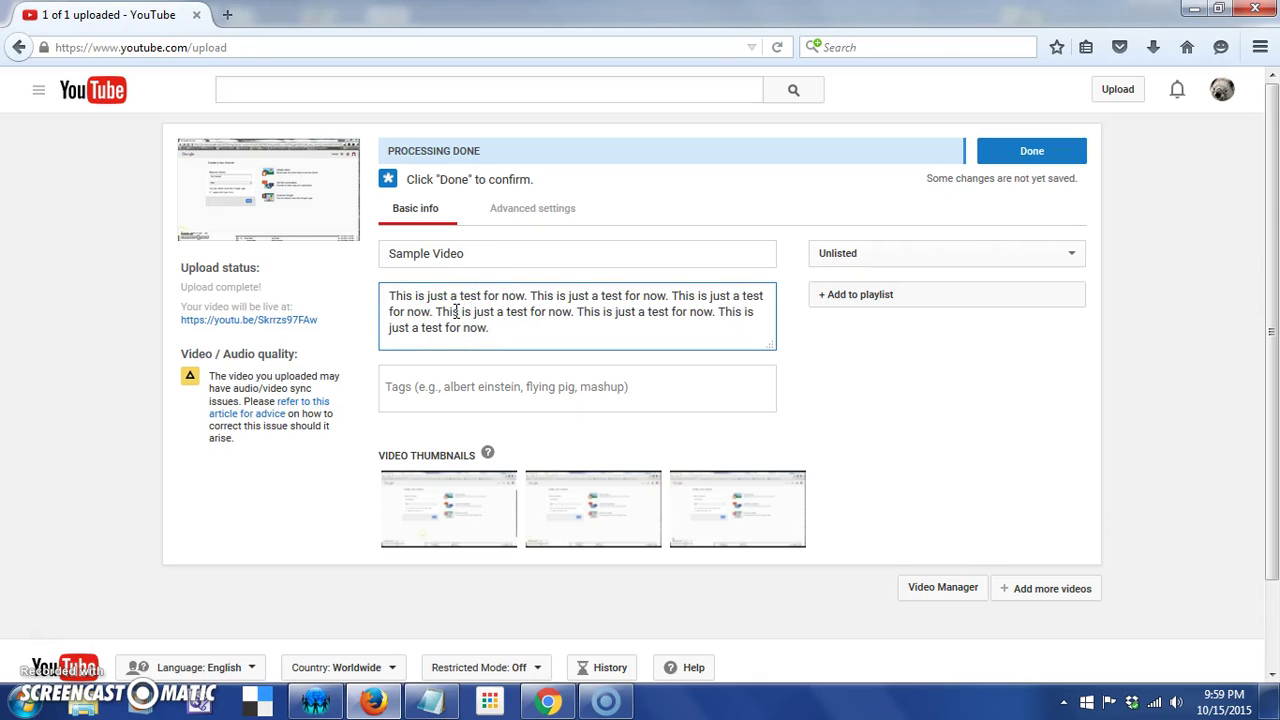
Check the visibility options and keep the video Unlisted.
left_click(893, 256)
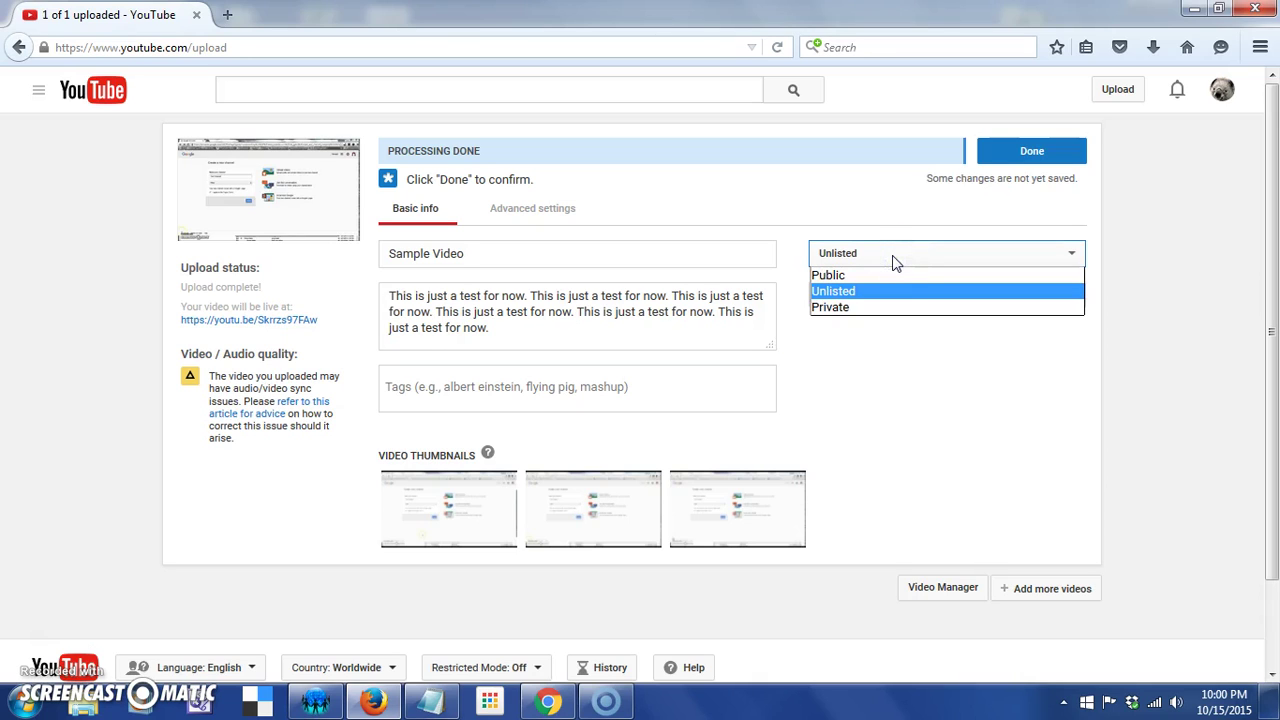
left_click(874, 290)
left_click(874, 257)
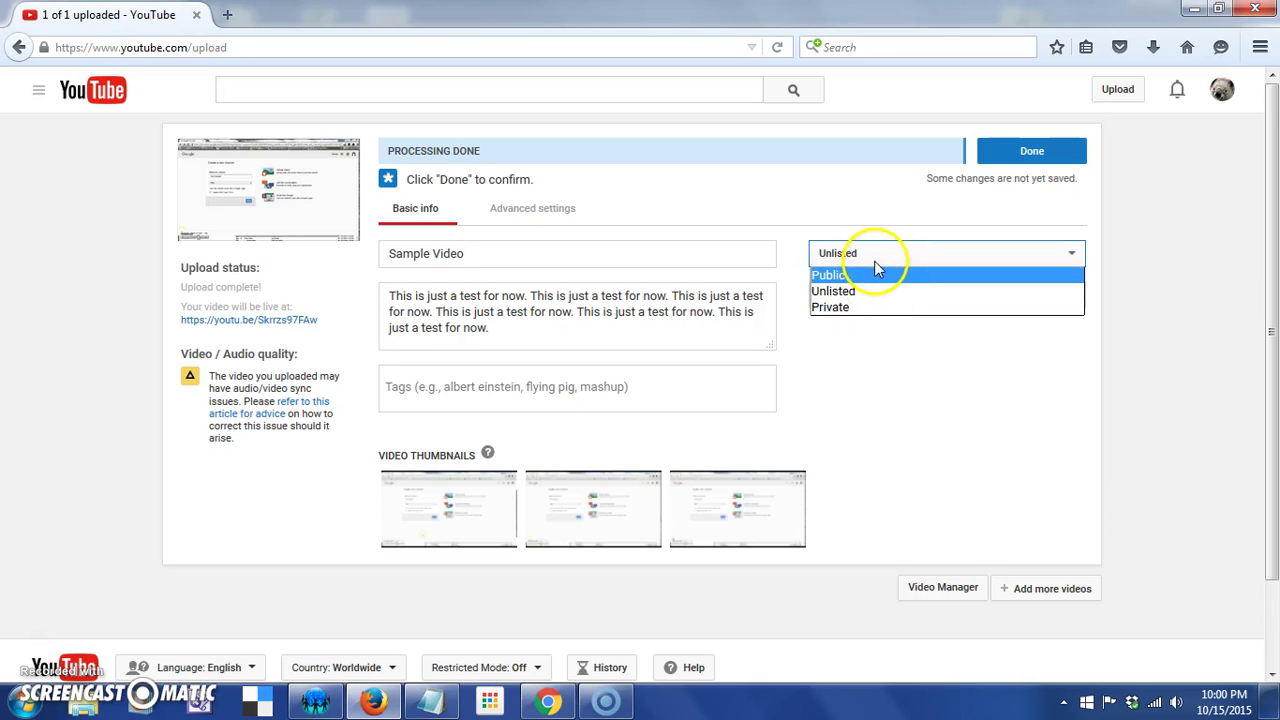
left_click(868, 291)
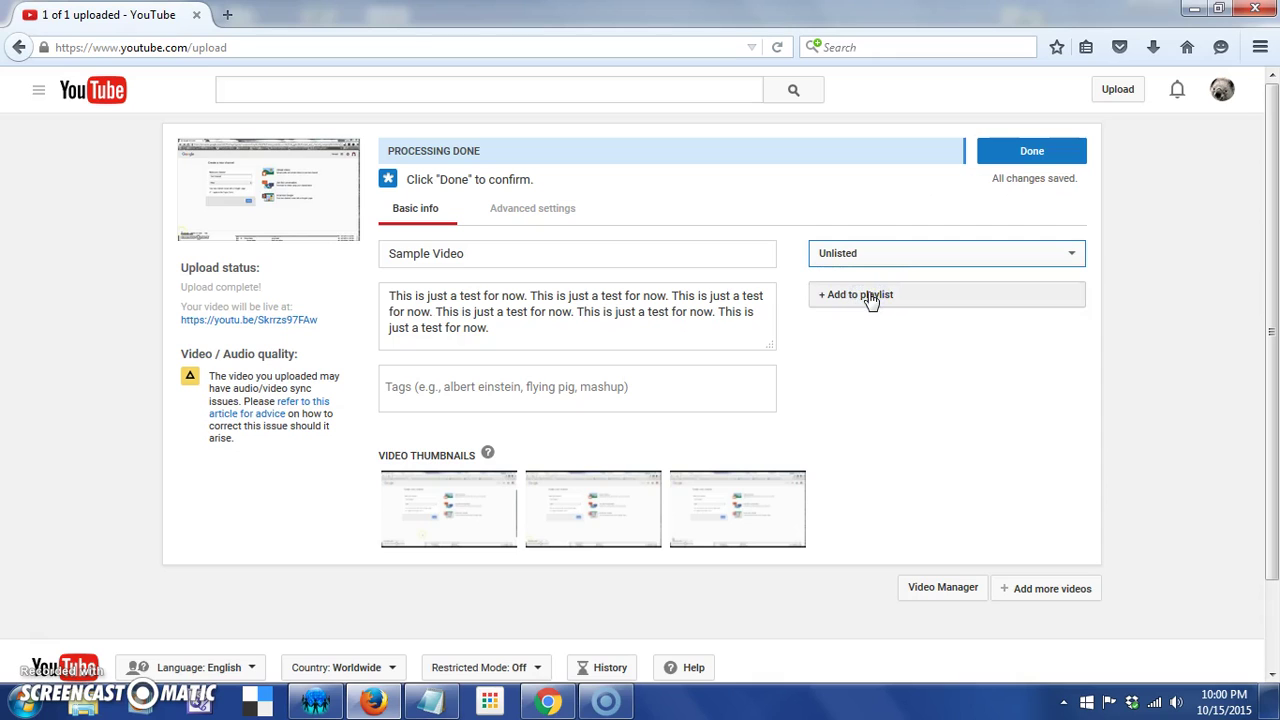
Choose the first of the three generated frames as the video's thumbnail.
left_click(891, 386)
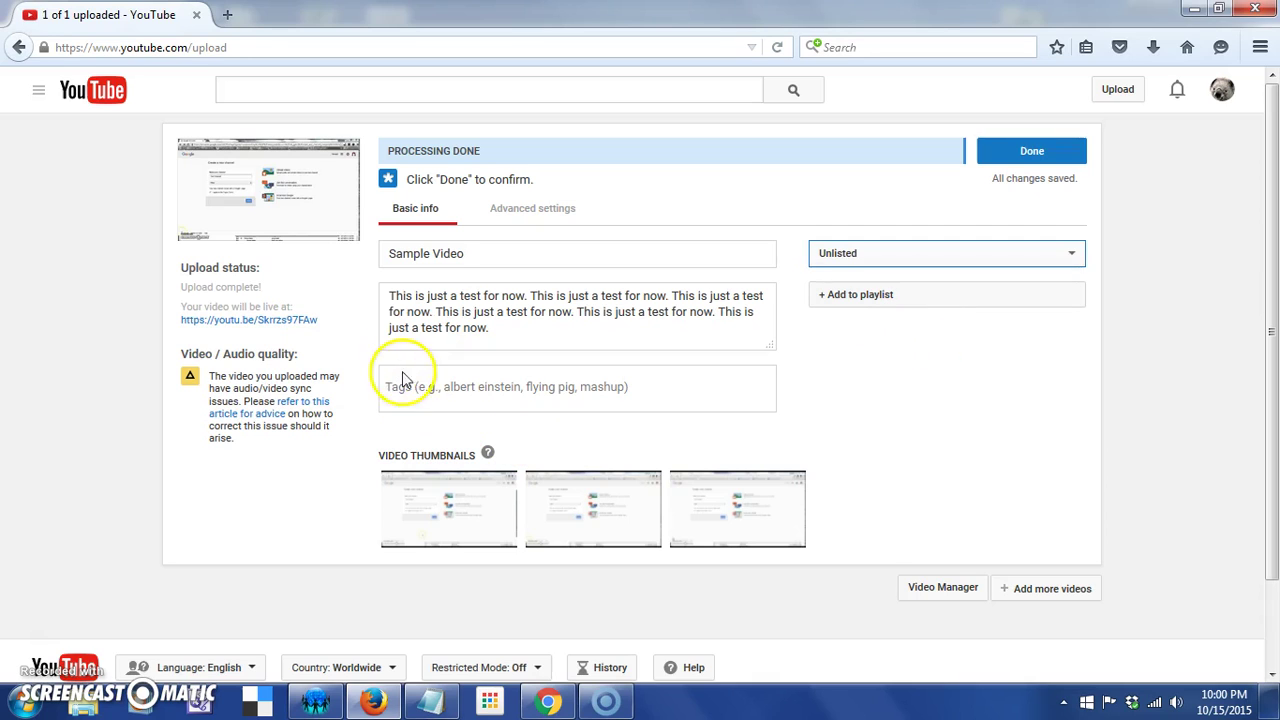
left_click(417, 398)
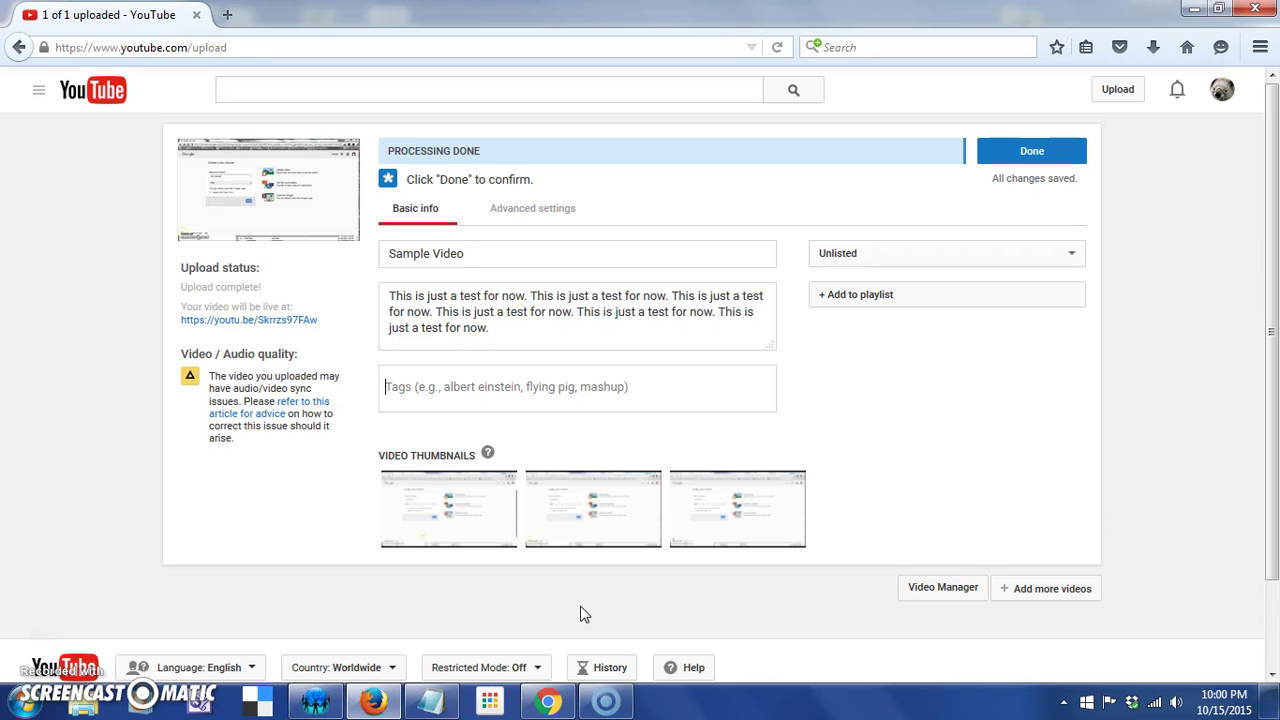
left_click(462, 525)
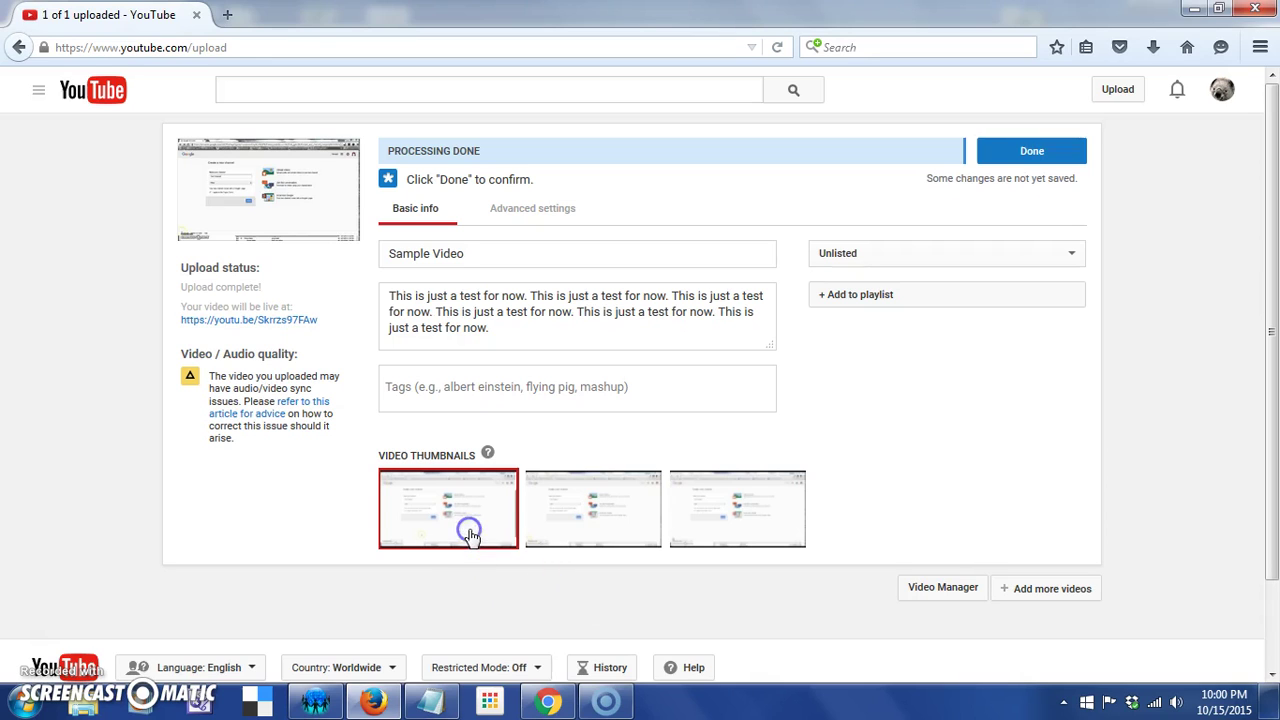
In Advanced settings, turn off comments and hide the ratings.
left_click(525, 211)
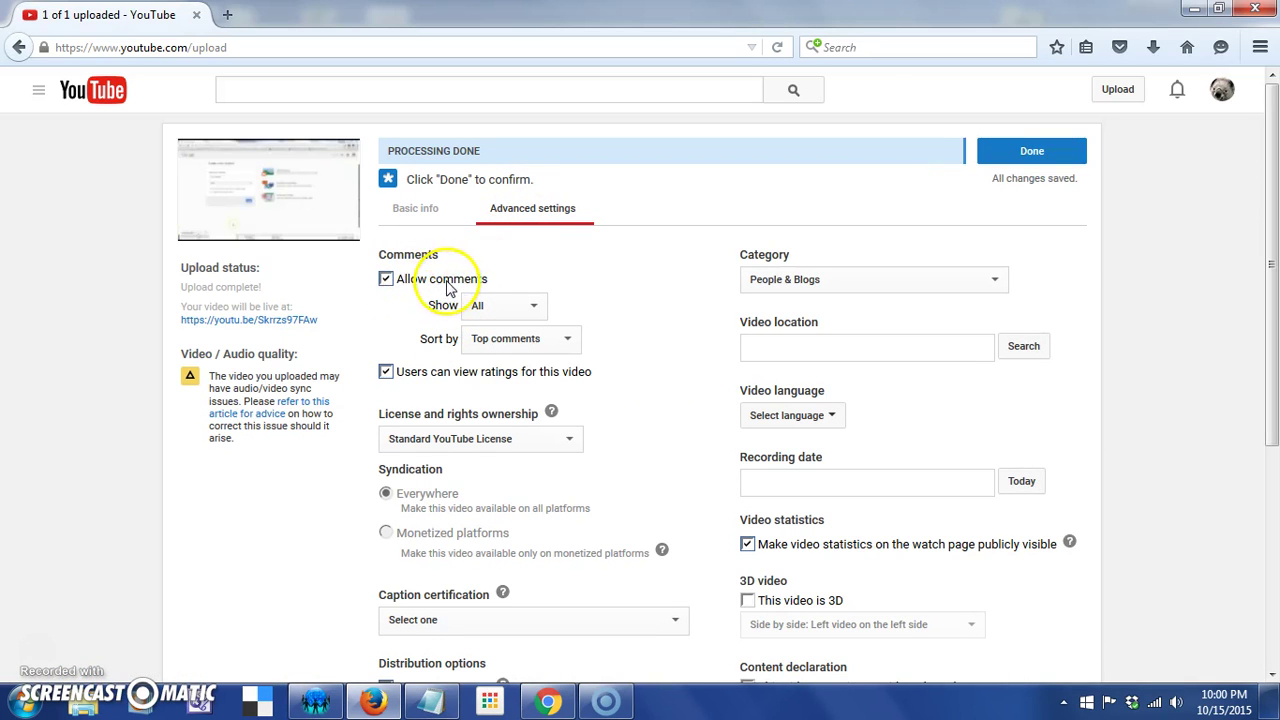
left_click(536, 309)
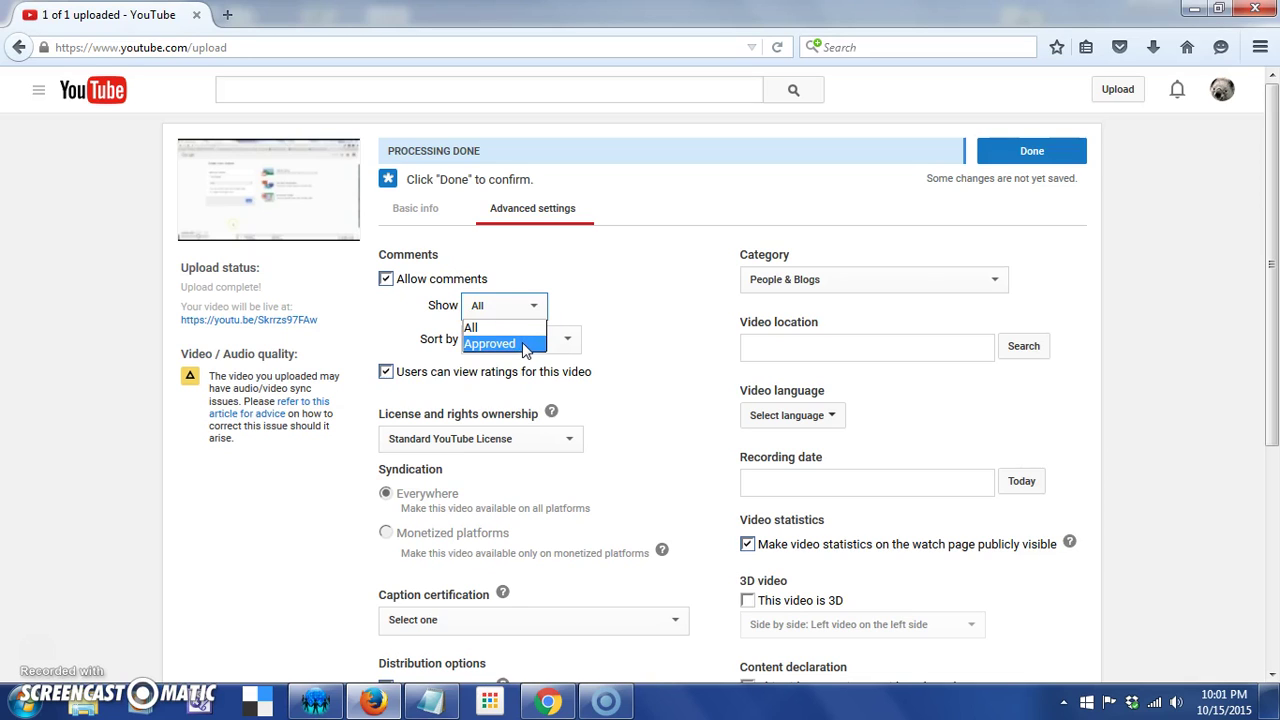
left_click(491, 285)
triple_click(495, 280)
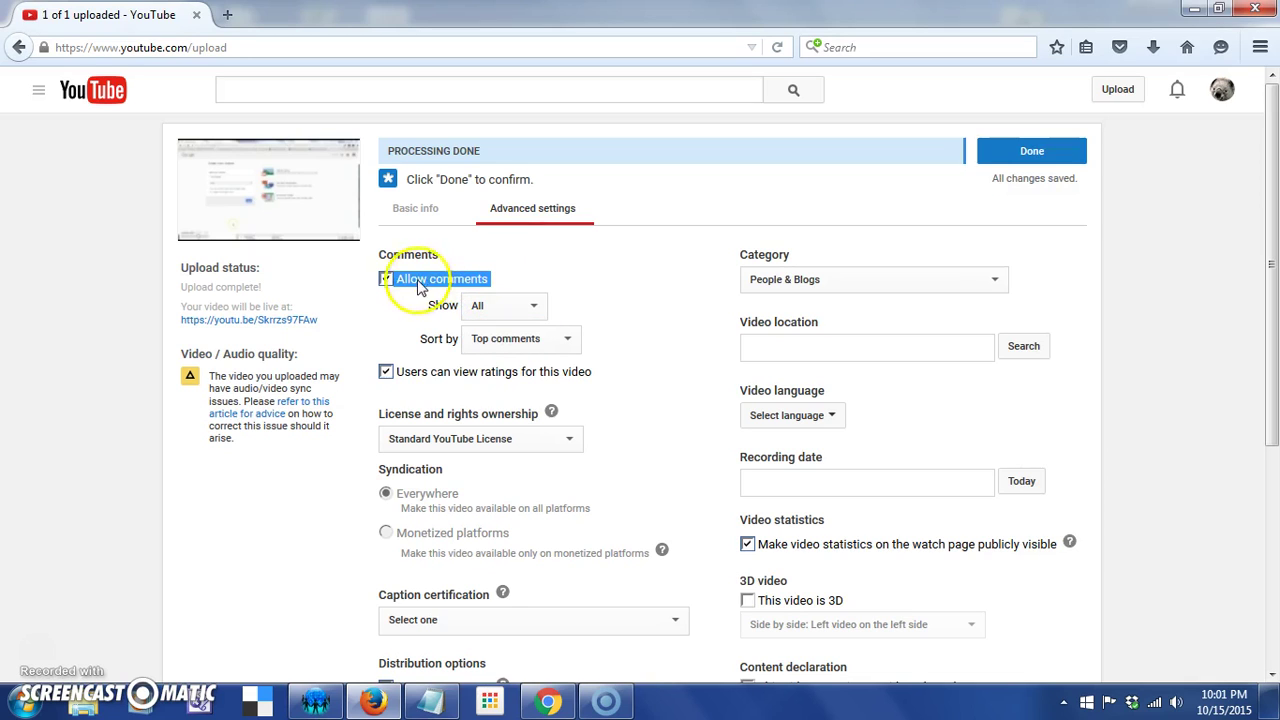
left_click(386, 279)
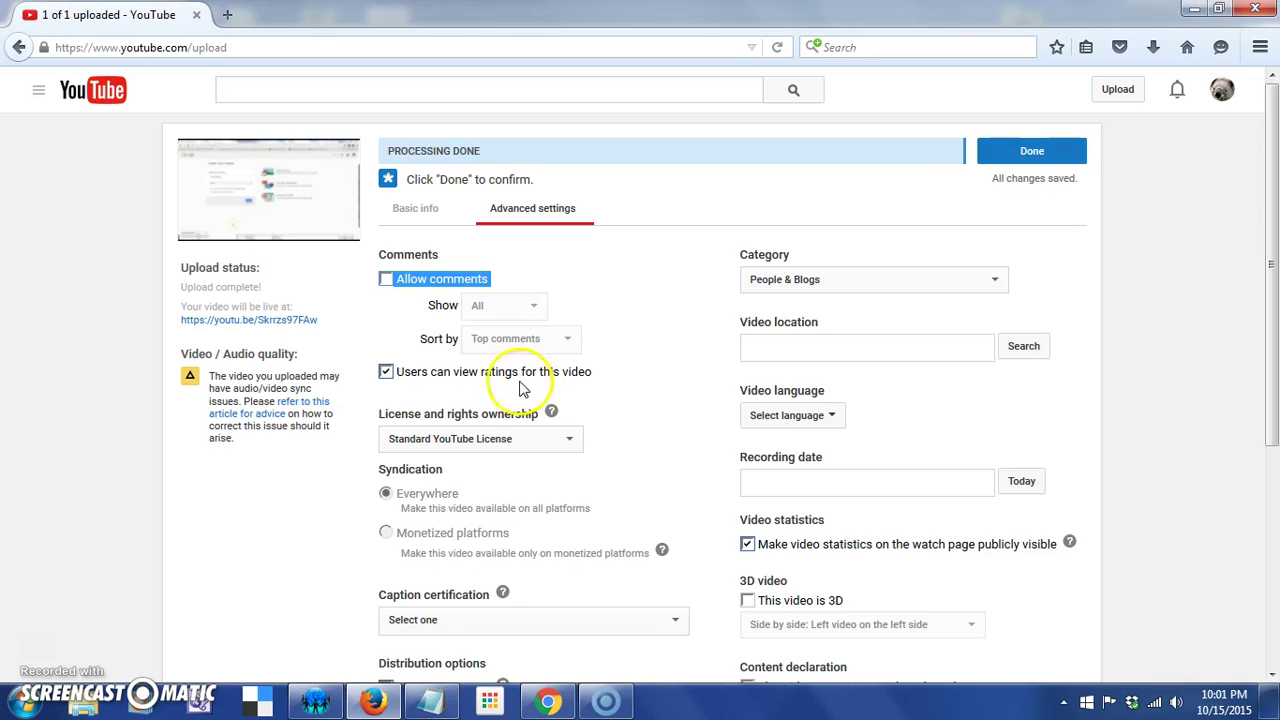
left_click(389, 376)
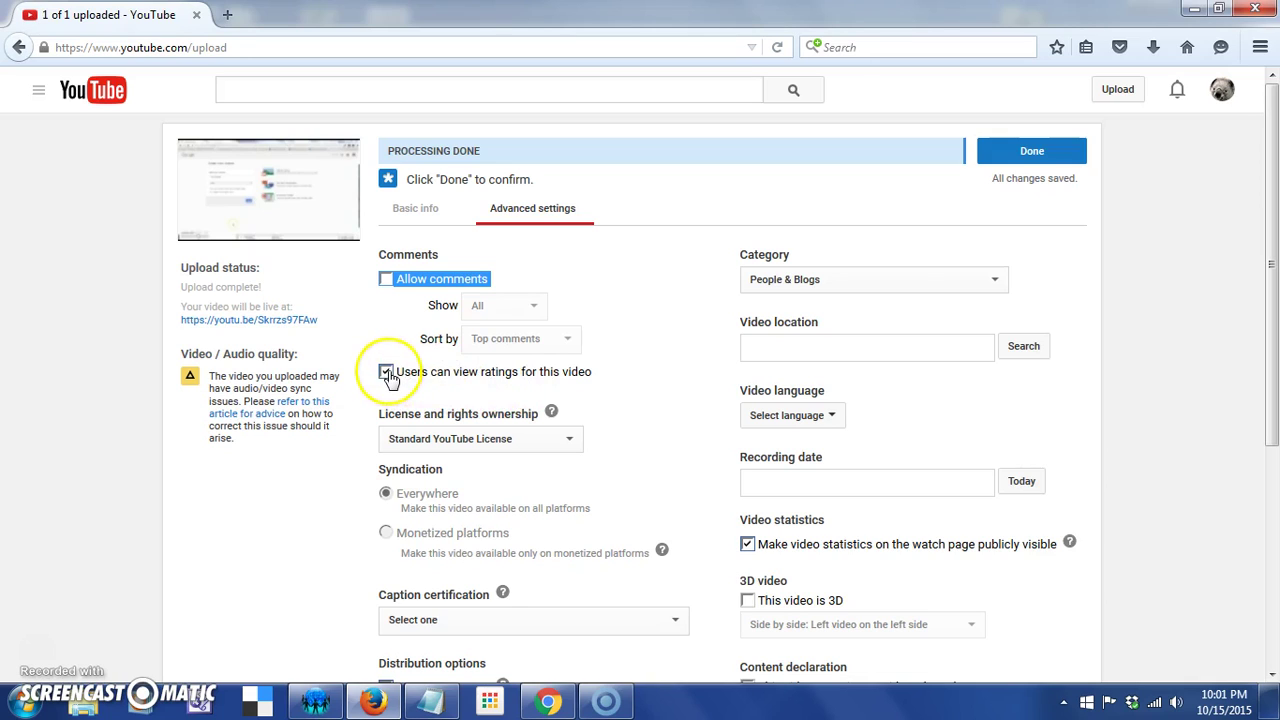
left_click(388, 376)
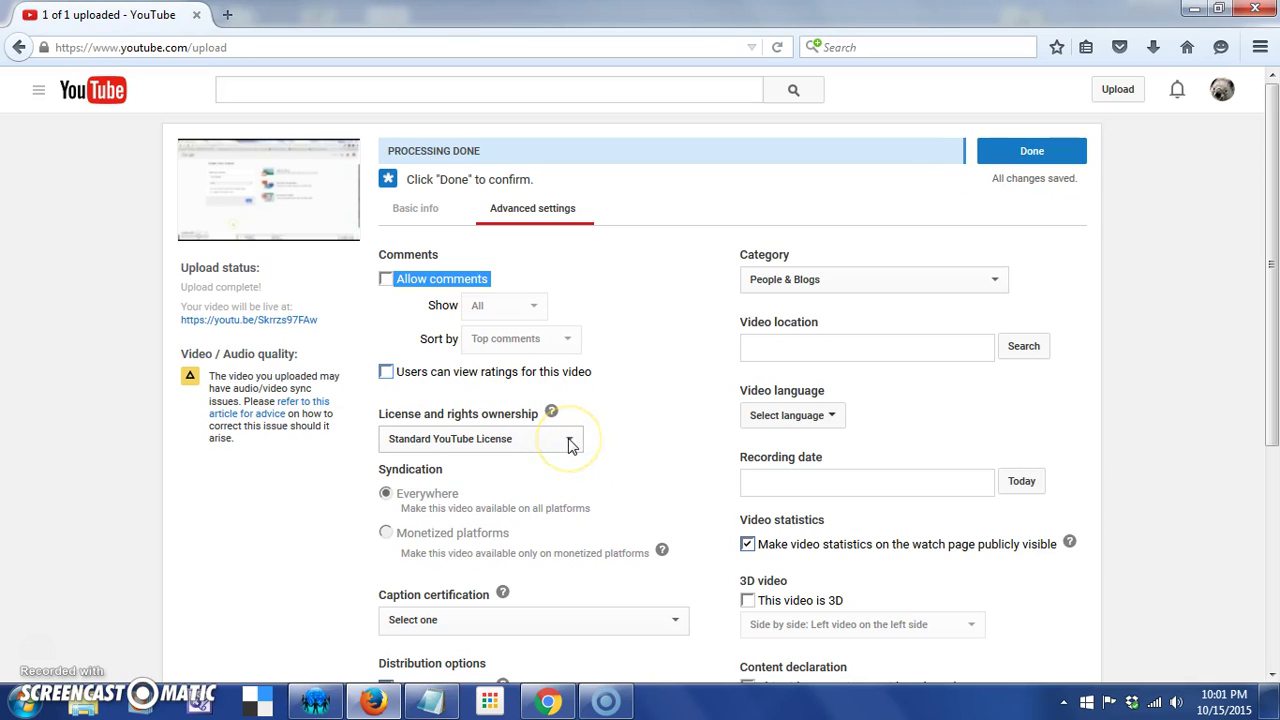
Keep the Standard YouTube License and turn ratings and comments back on.
left_click(568, 443)
left_click(566, 446)
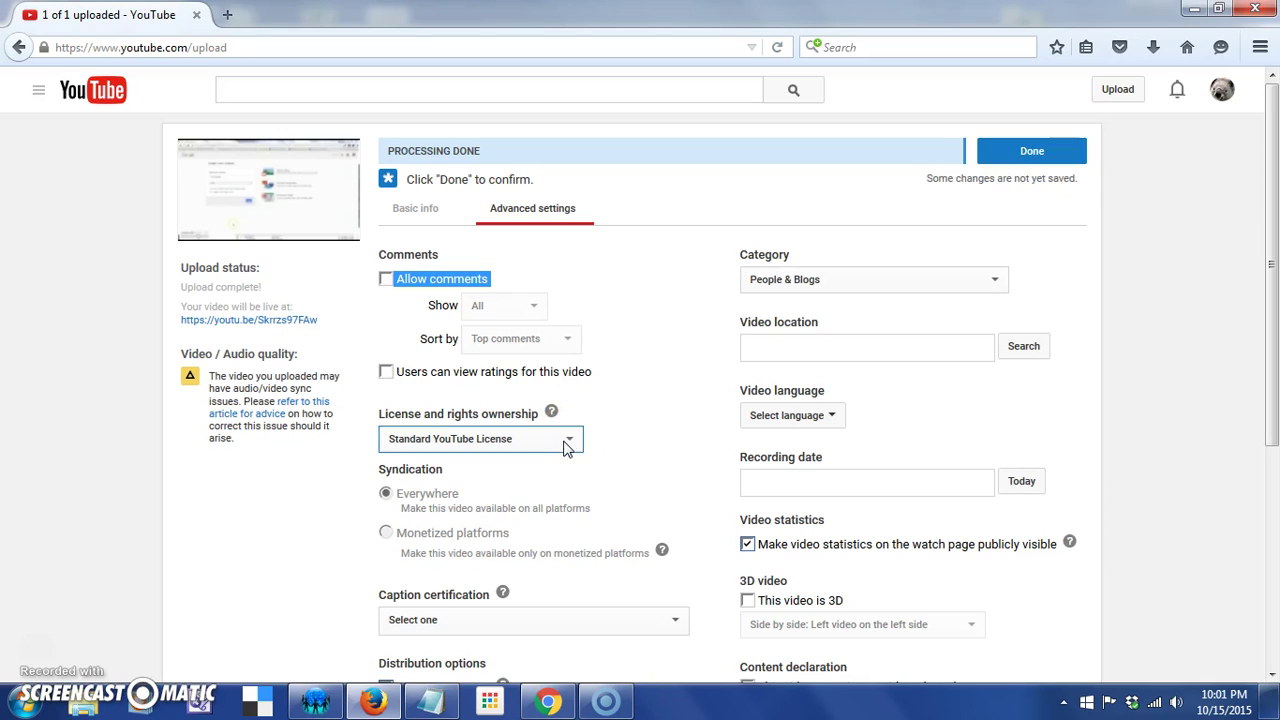
left_click(567, 444)
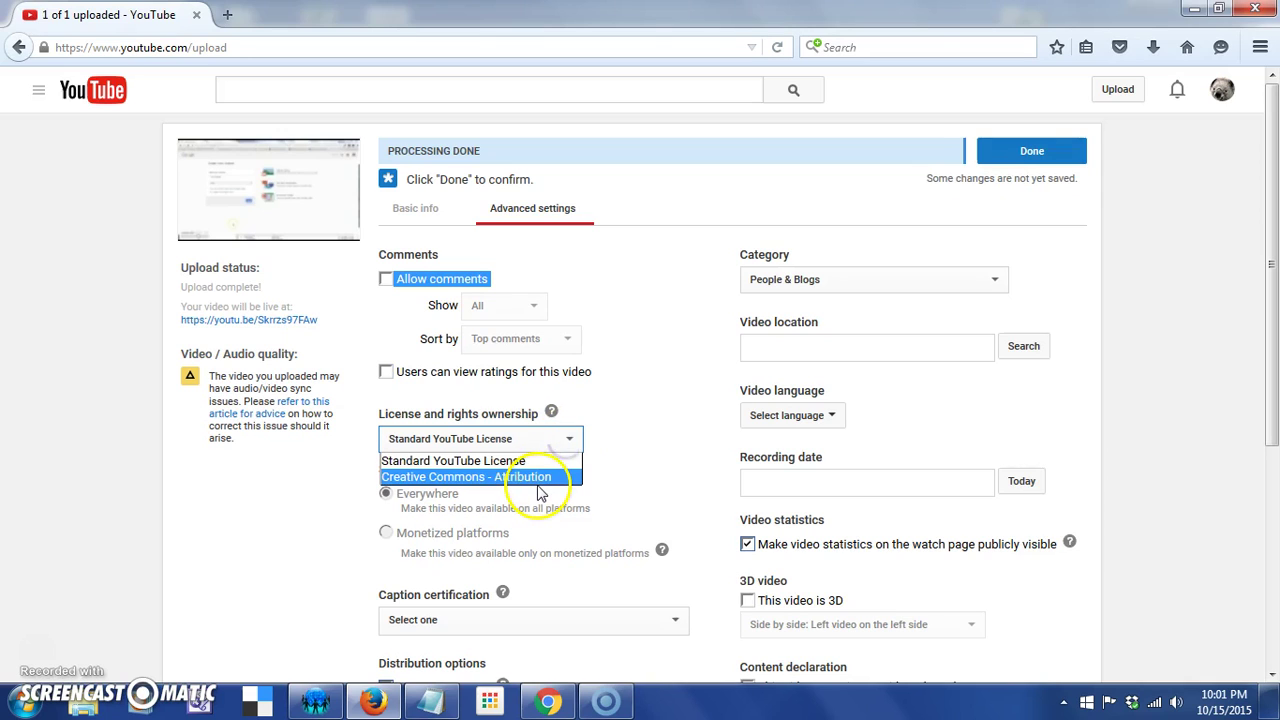
left_click(629, 419)
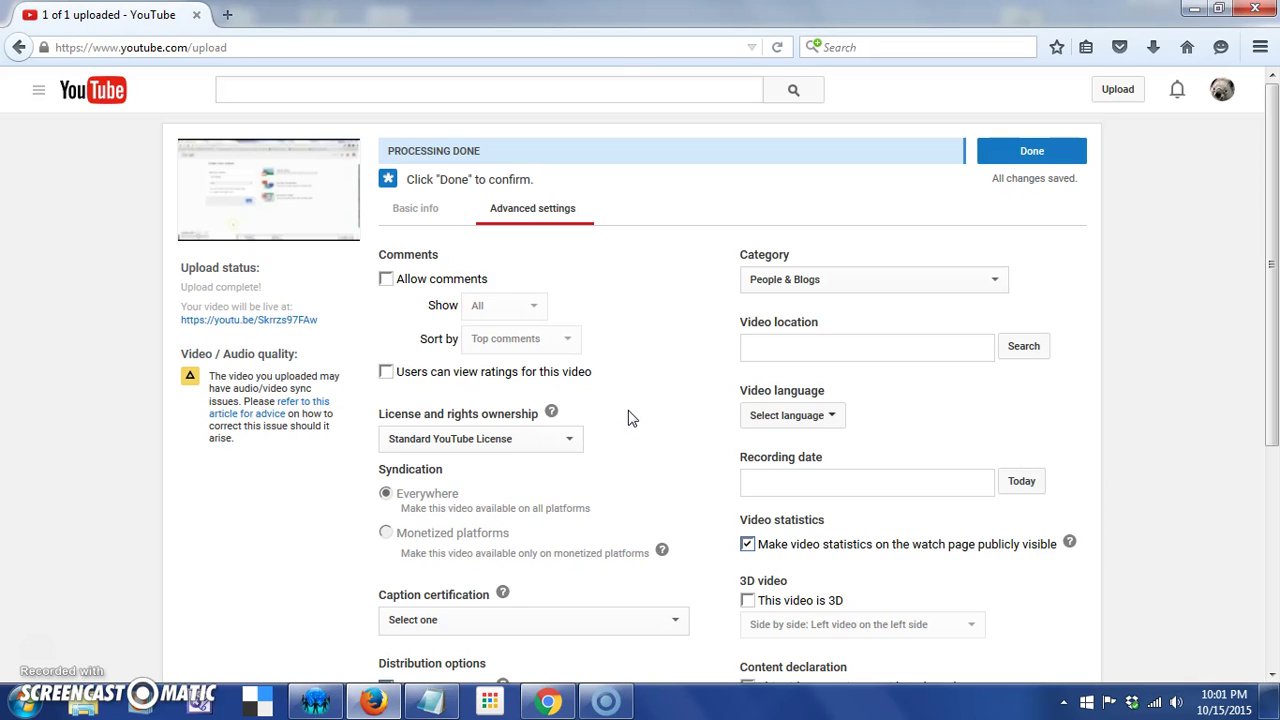
left_click(386, 371)
left_click(386, 279)
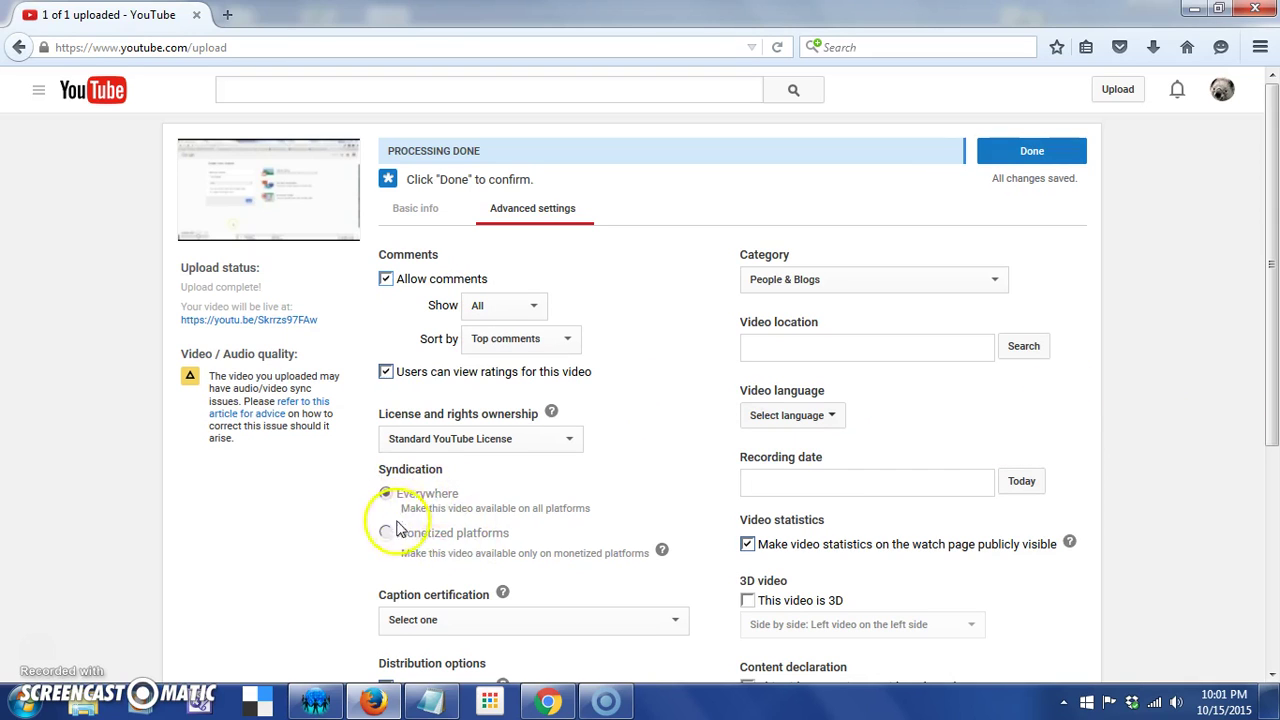
Toggle Allow embedding off and back on, leaving embedding enabled.
left_click_drag(1273, 360, 1274, 557)
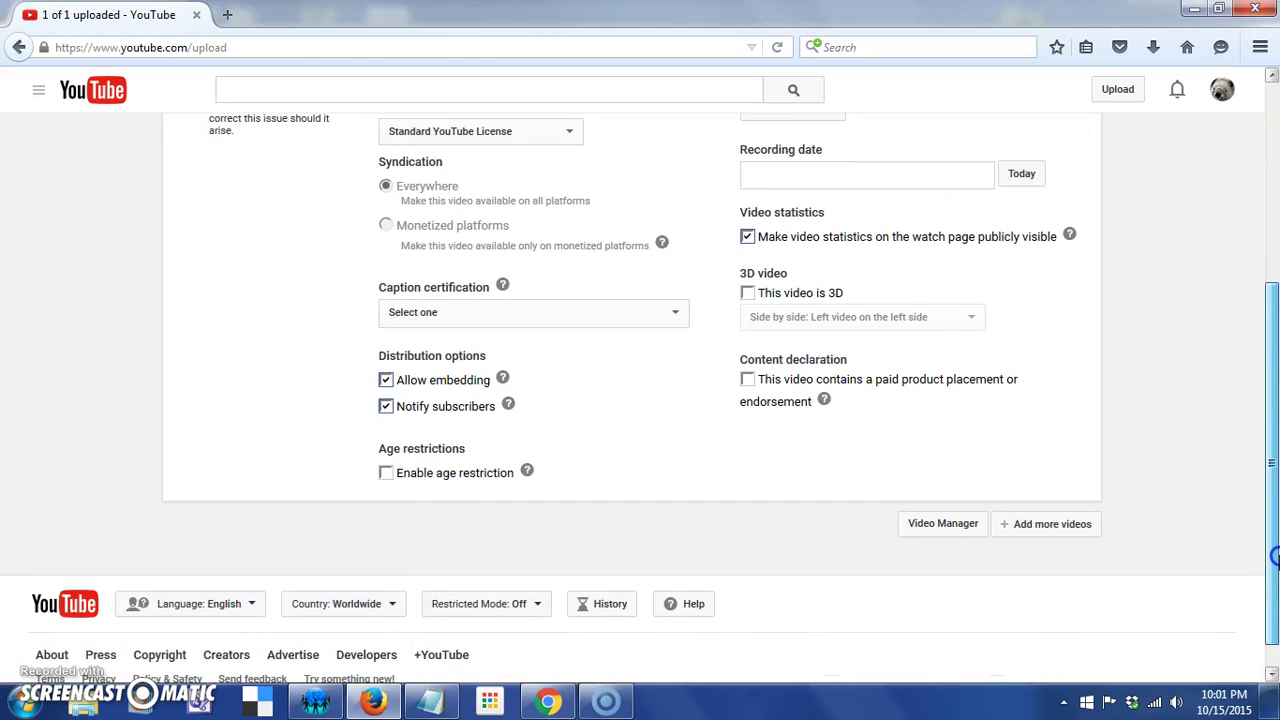
left_click(437, 374)
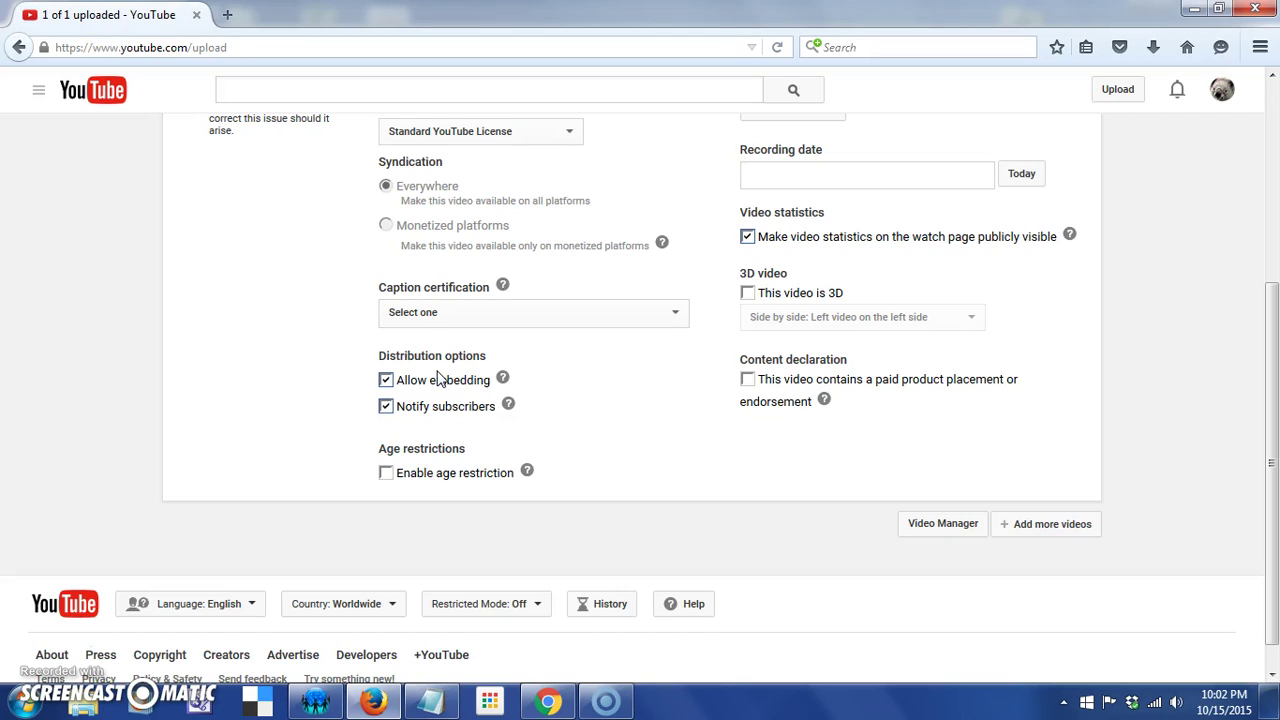
left_click(386, 381)
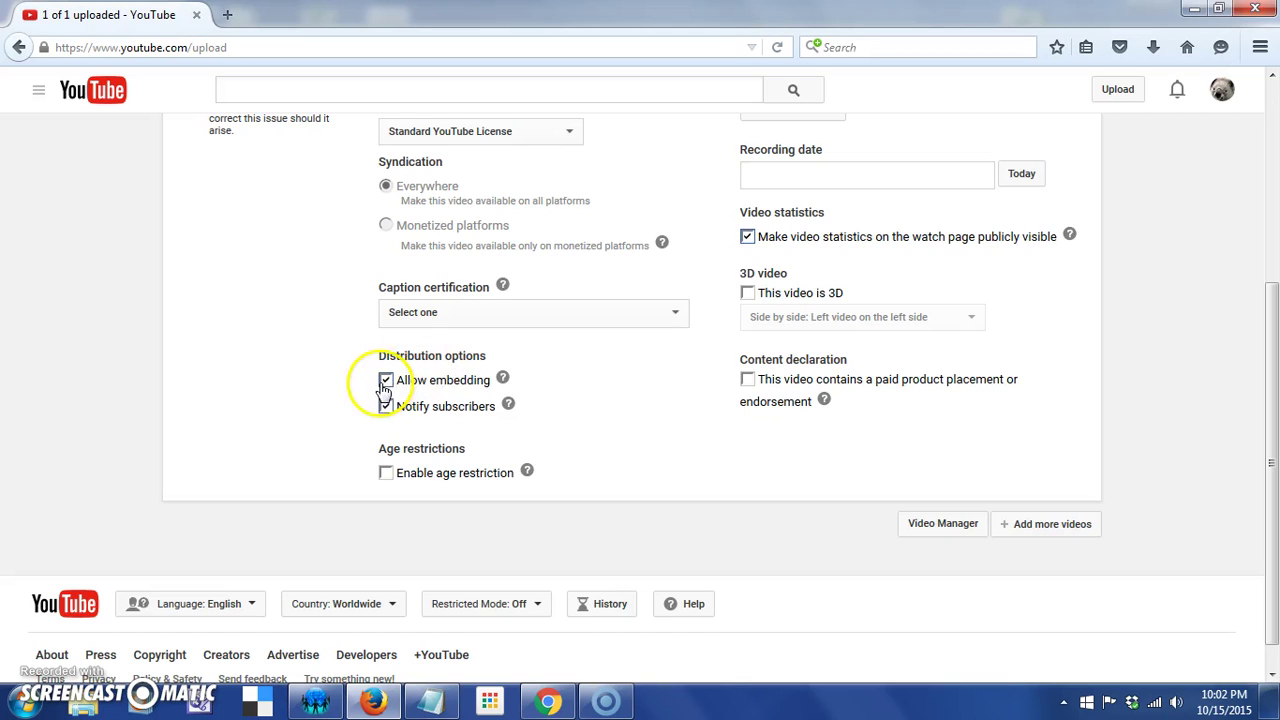
left_click(386, 382)
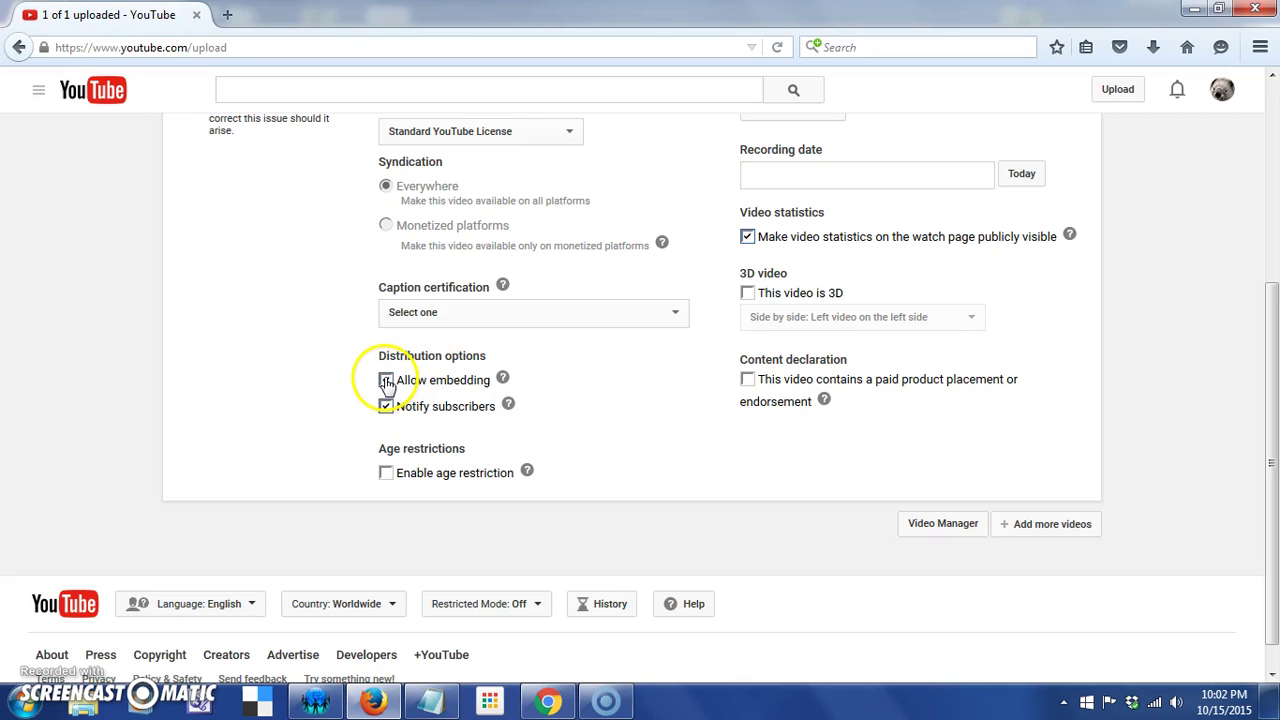
left_click(386, 381)
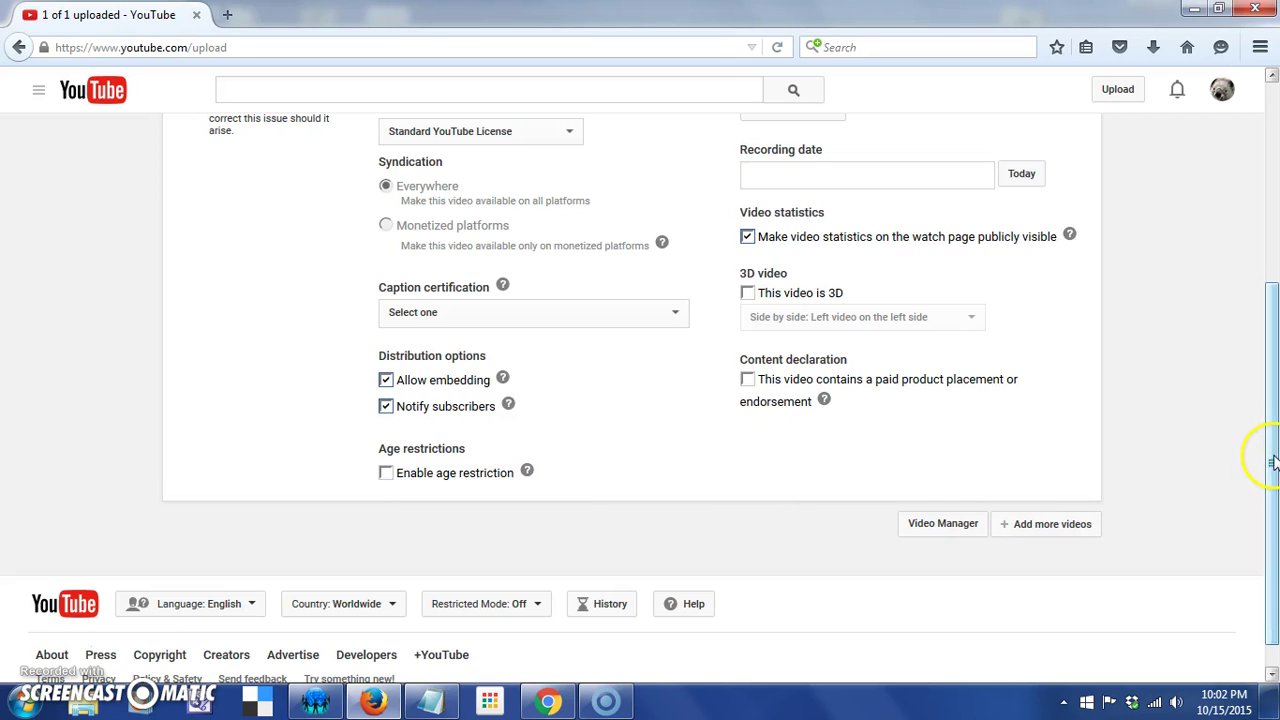
left_click_drag(1273, 462, 1273, 311)
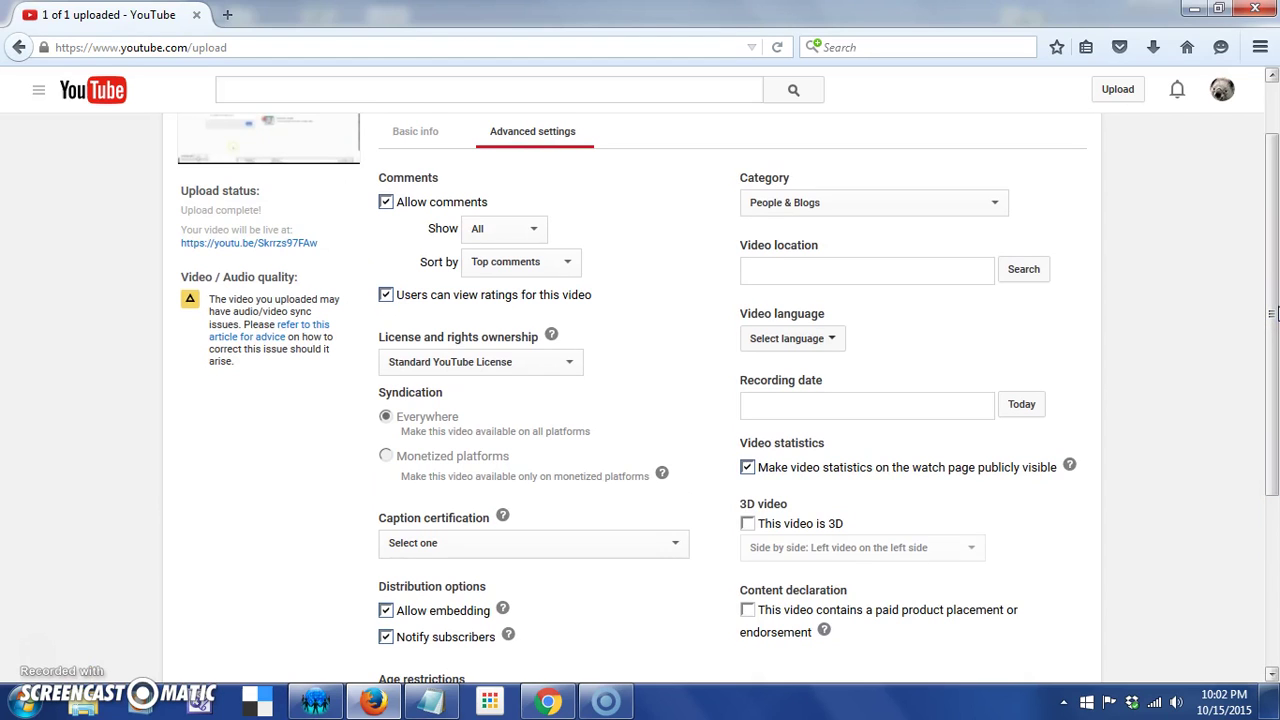
left_click(982, 209)
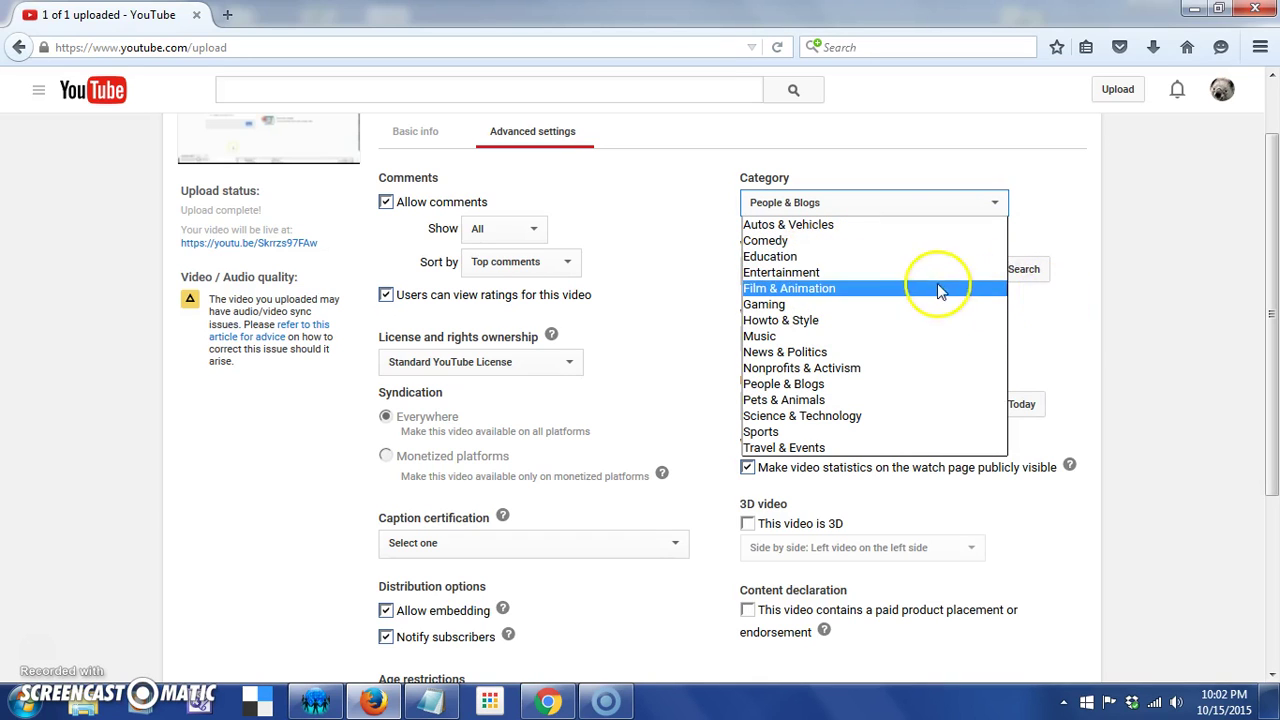
left_click(927, 257)
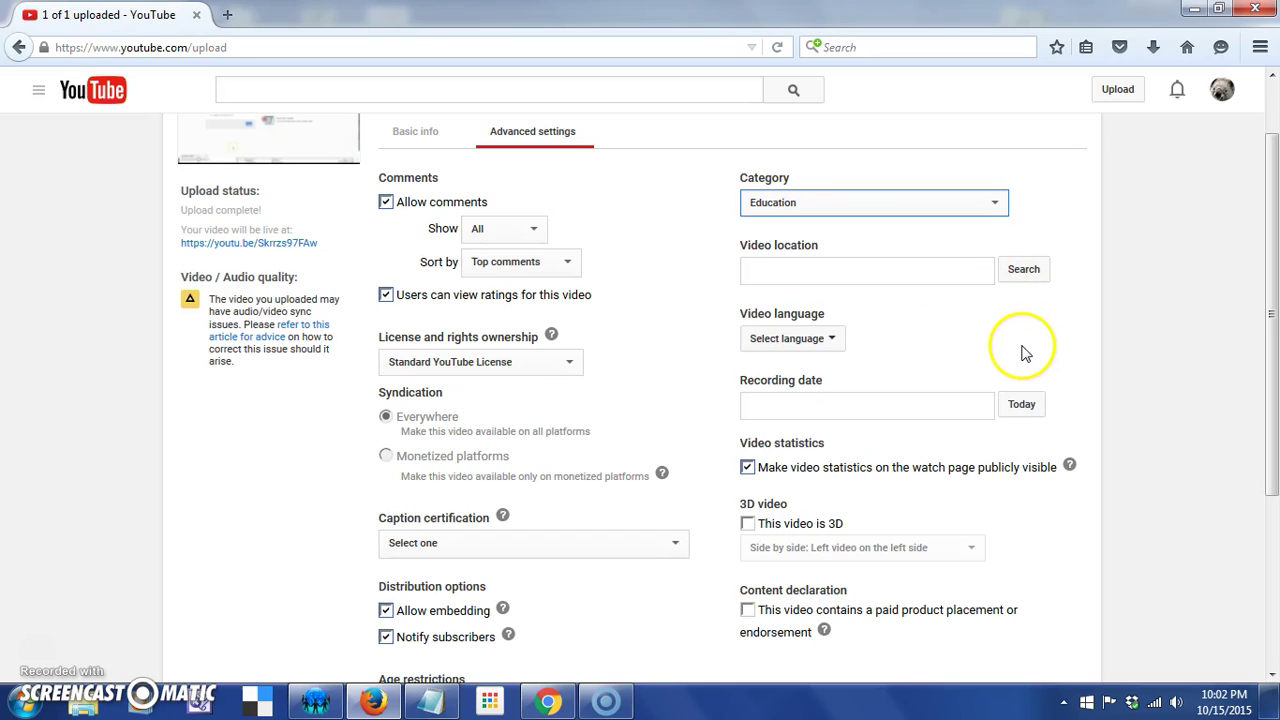
left_click(818, 339)
left_click(912, 322)
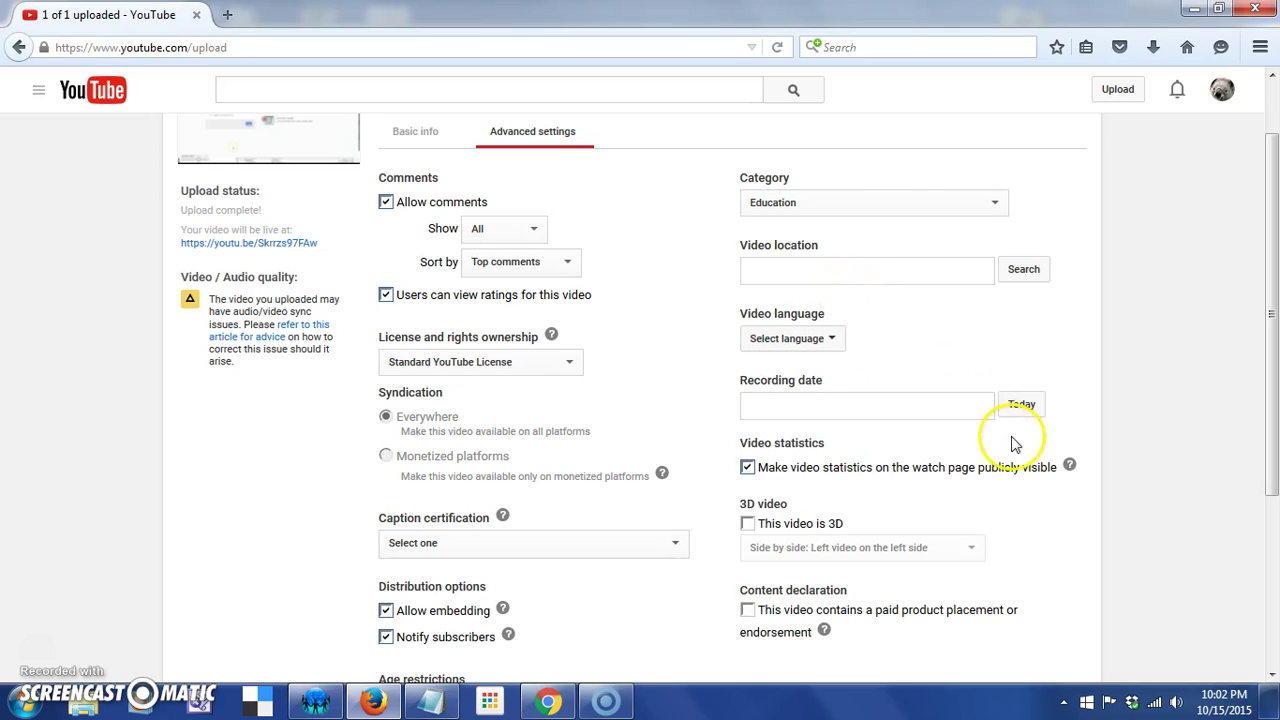
left_click(1024, 408)
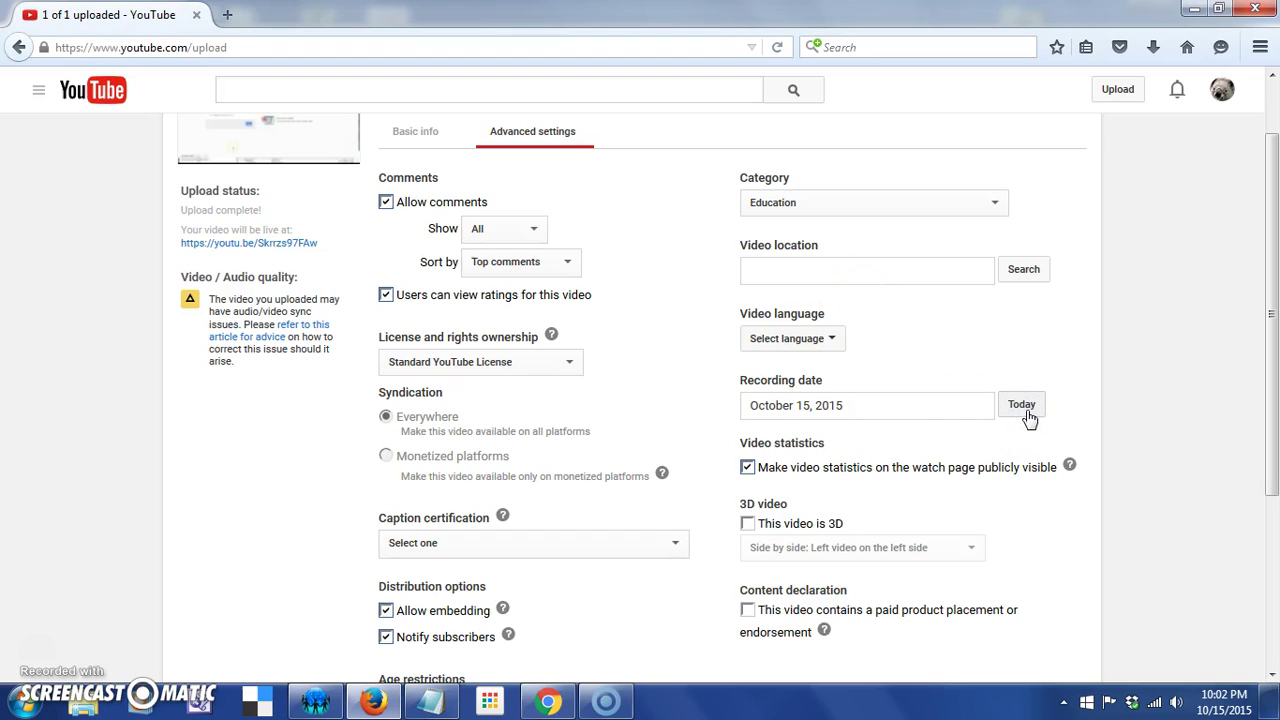
left_click(895, 410)
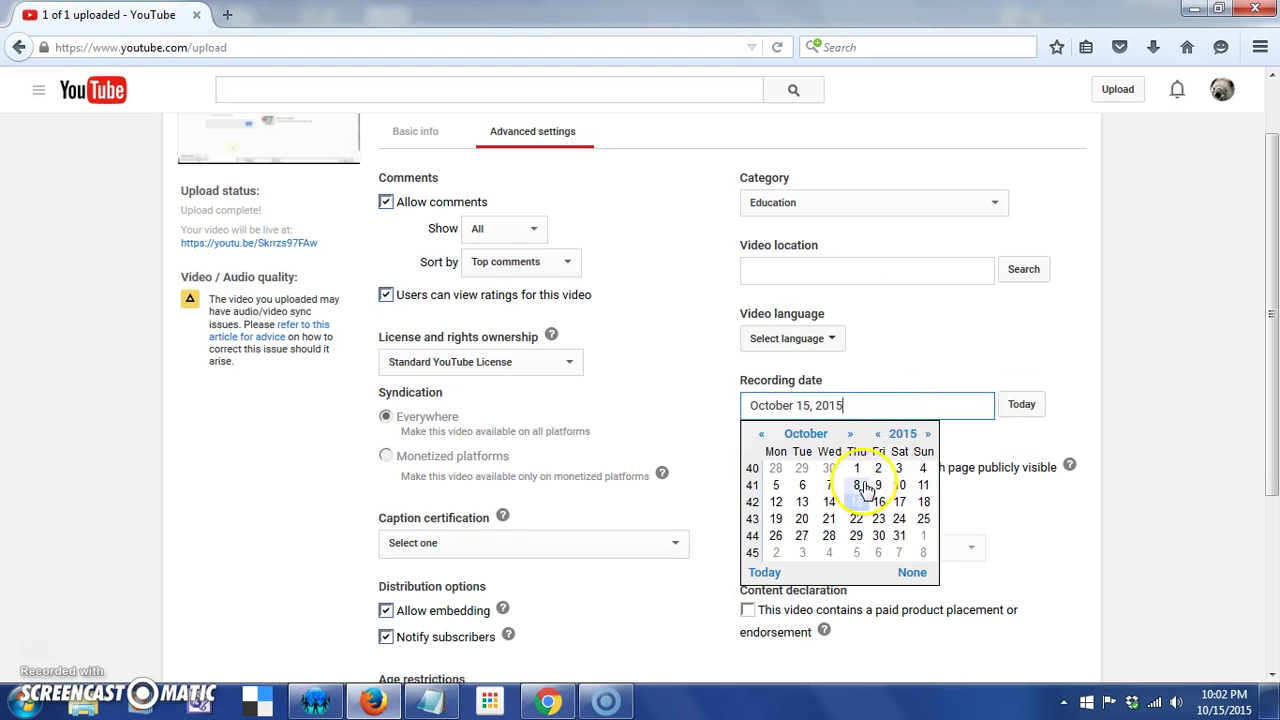
left_click(802, 502)
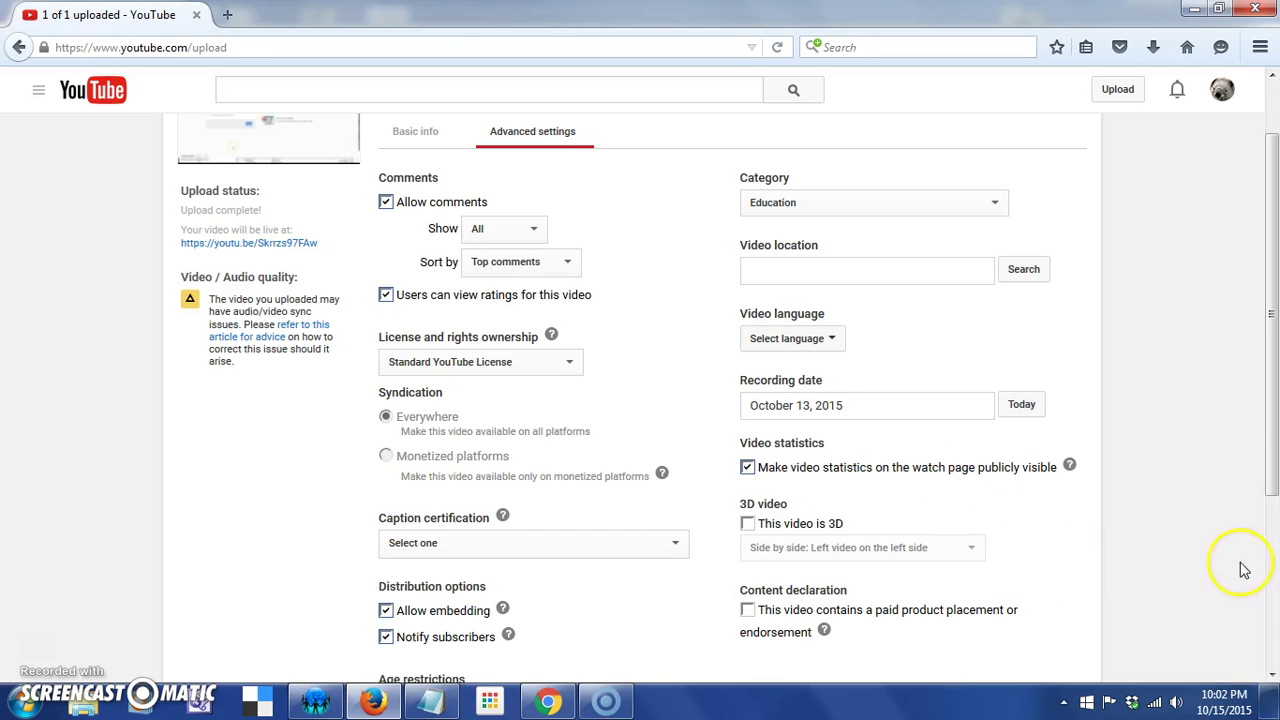
left_click_drag(1273, 460, 1275, 523)
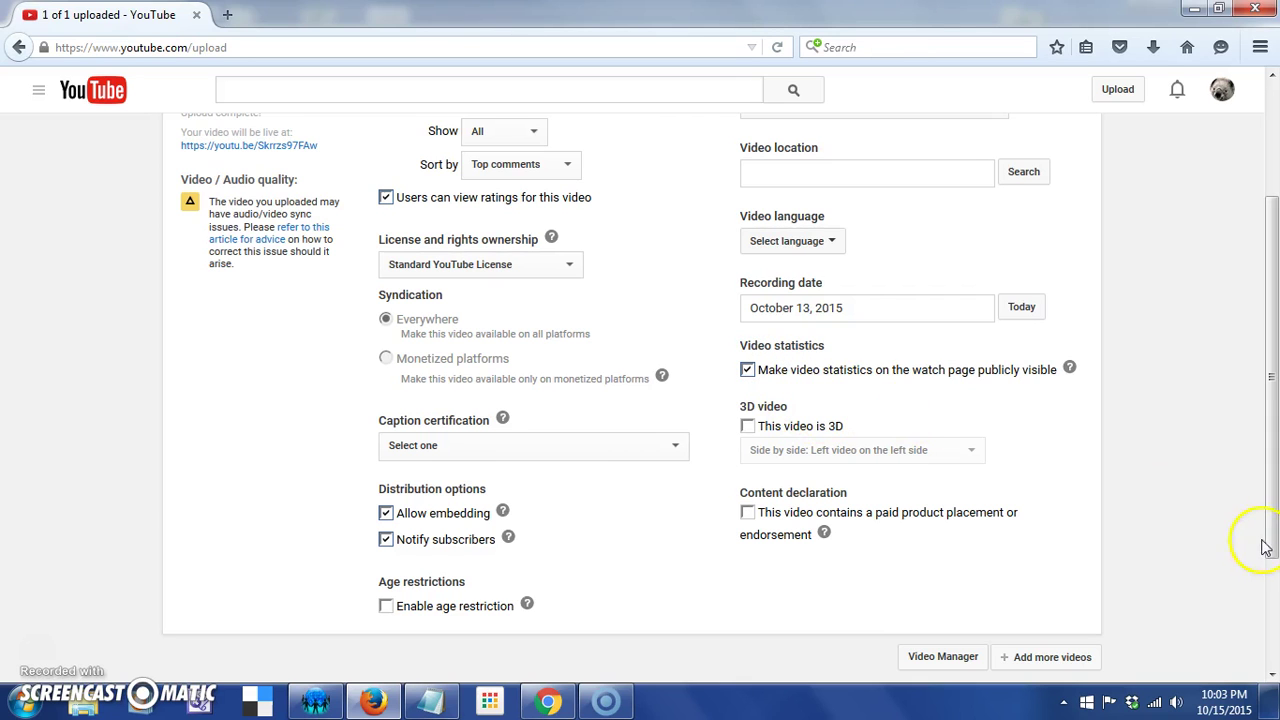
Return to Basic info and finish the upload with Done.
scroll(1273, 535, "up", 3)
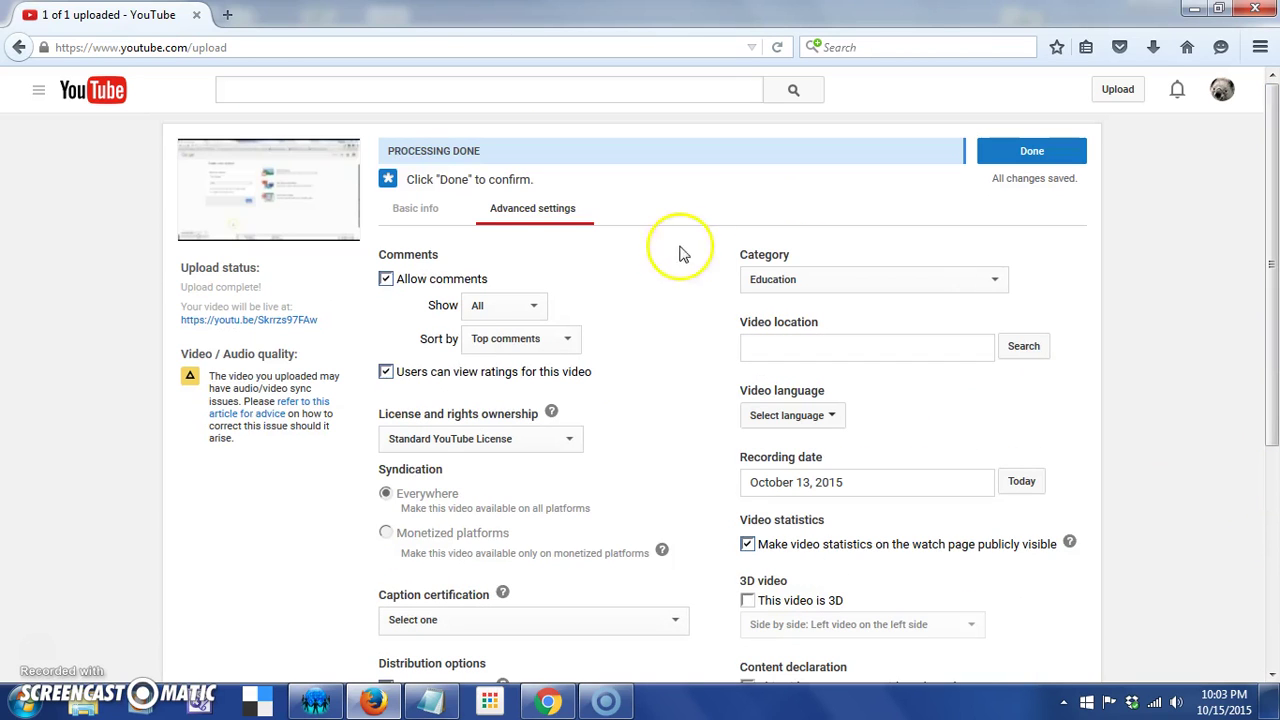
left_click(416, 210)
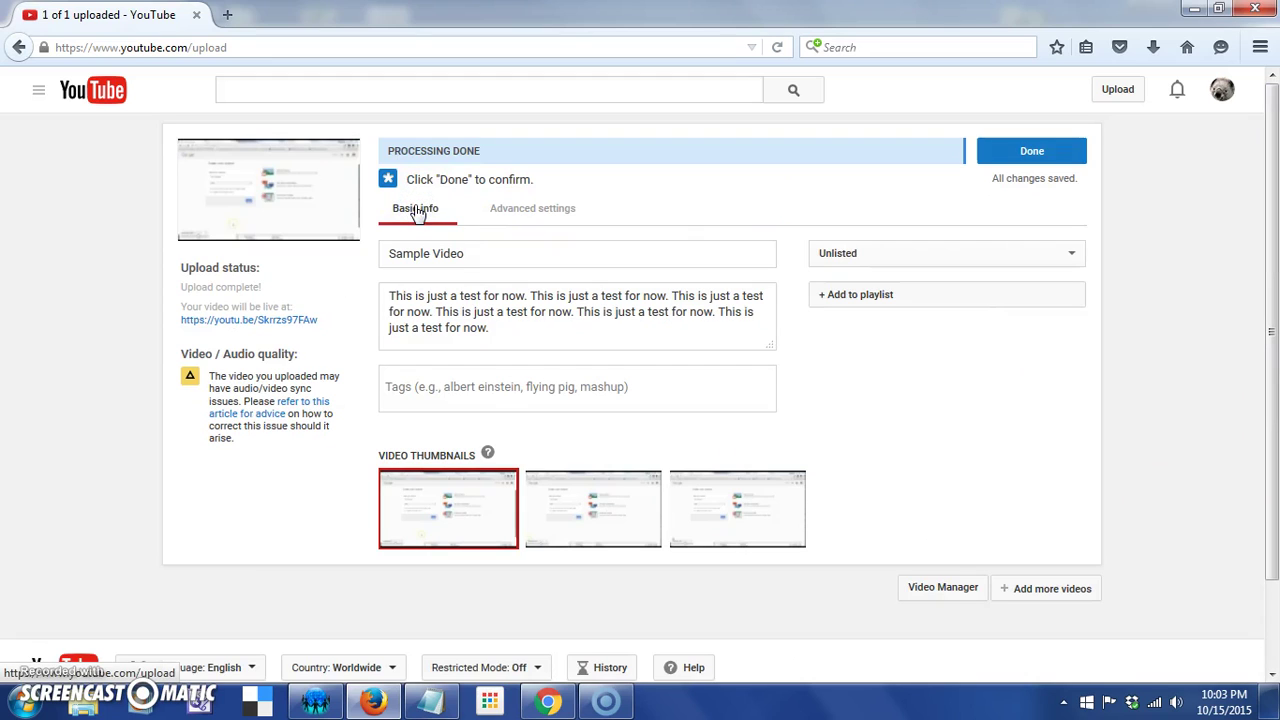
left_click(1031, 156)
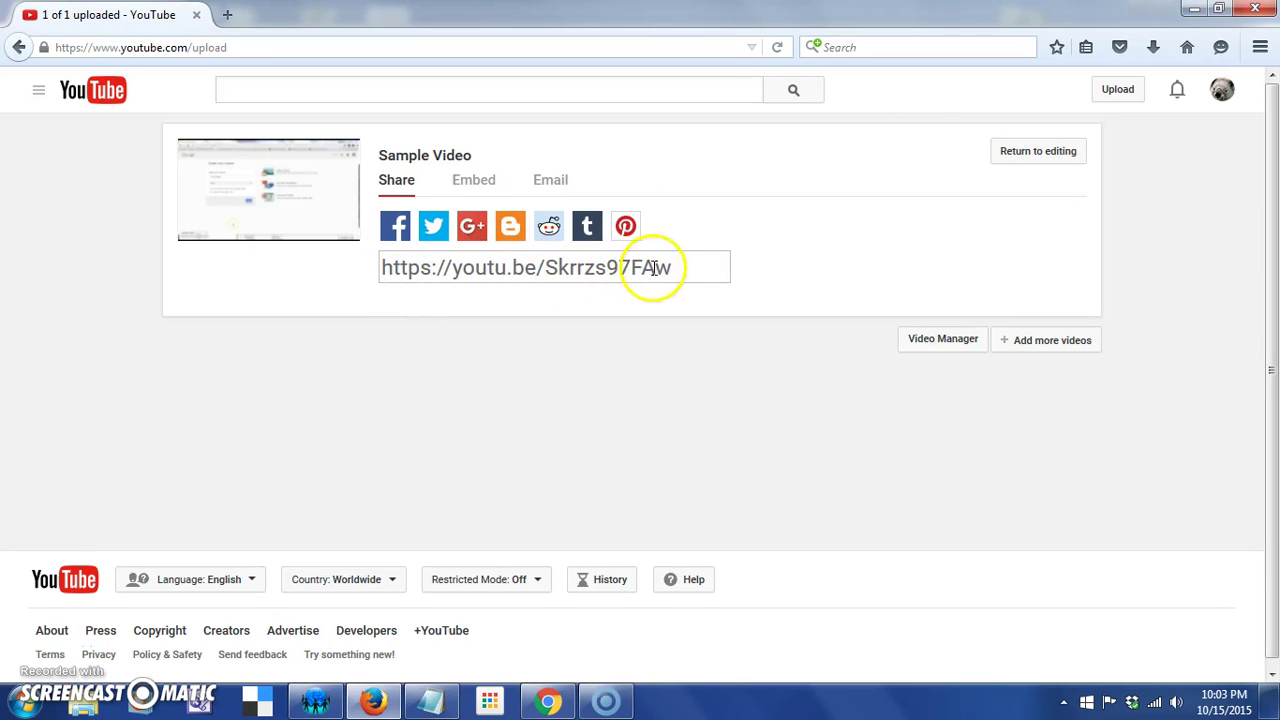
Open the video from its youtu.be share link, pause playback, and close that tab.
left_click_drag(675, 271, 427, 253)
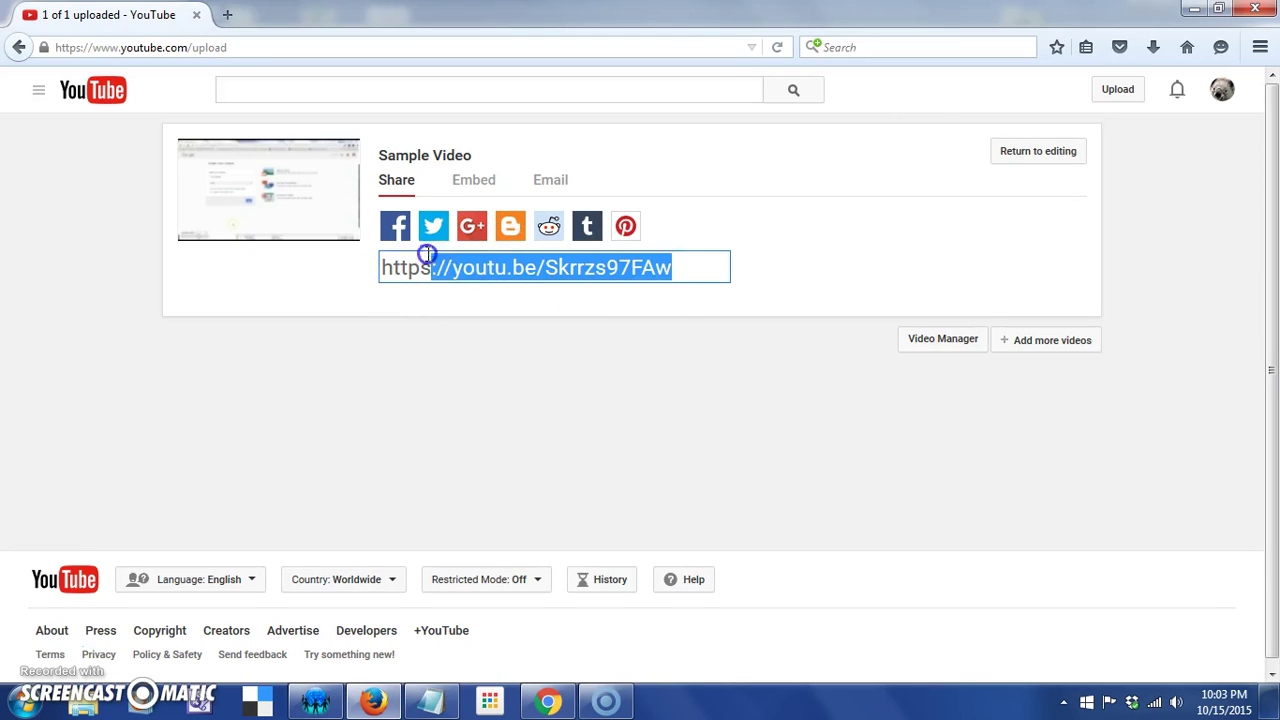
left_click(307, 217)
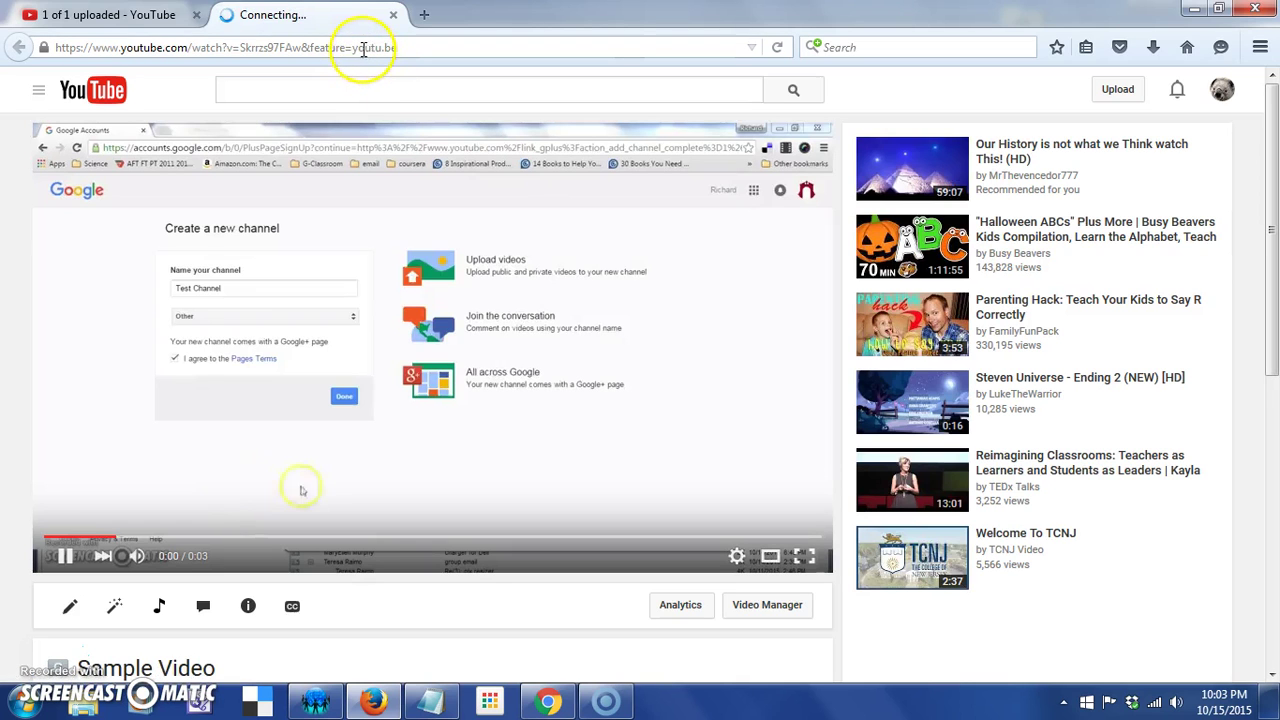
left_click(363, 48)
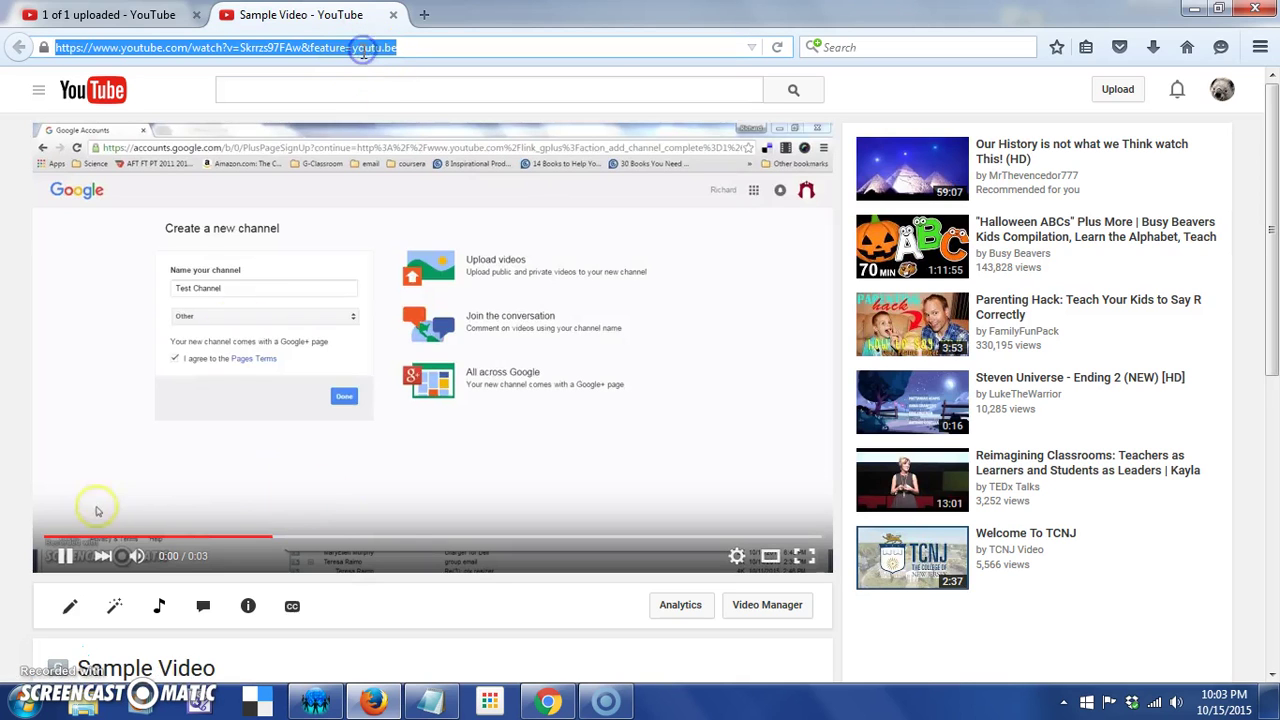
left_click(62, 555)
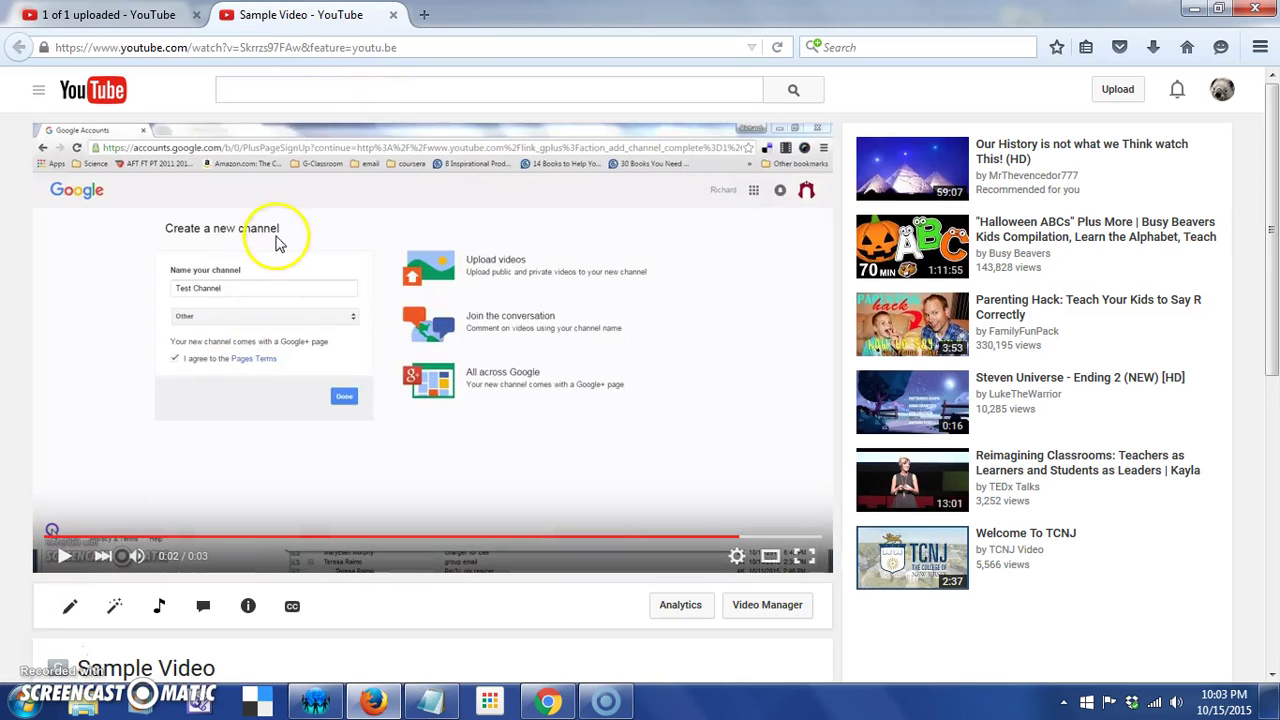
left_click(389, 16)
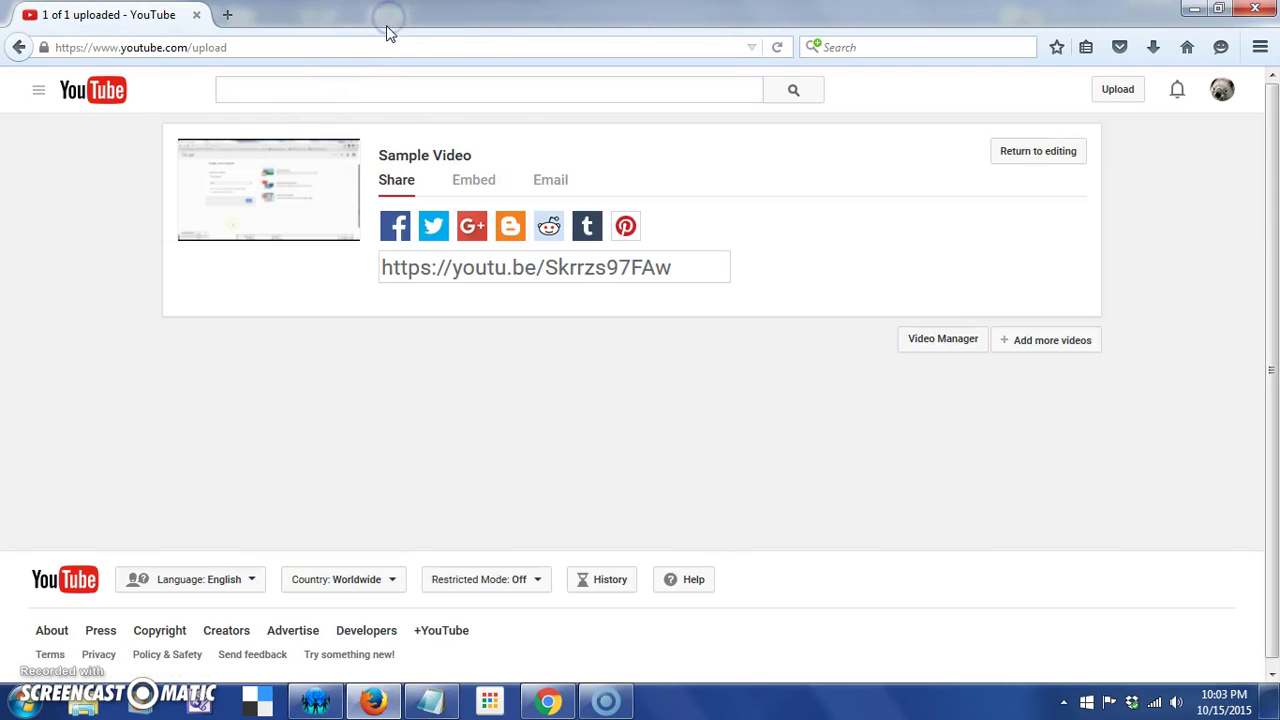
Go to My Channel, confirm Sample Video under Videos, then return to Home.
left_click(39, 90)
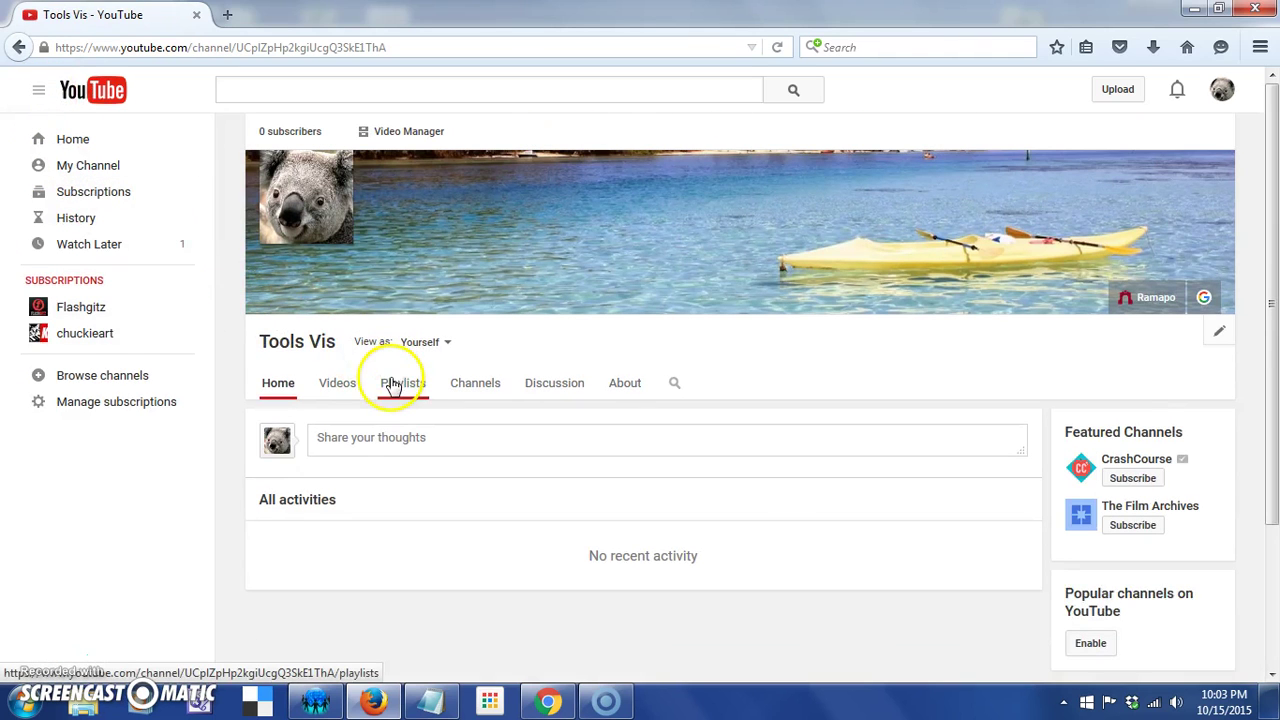
left_click(336, 384)
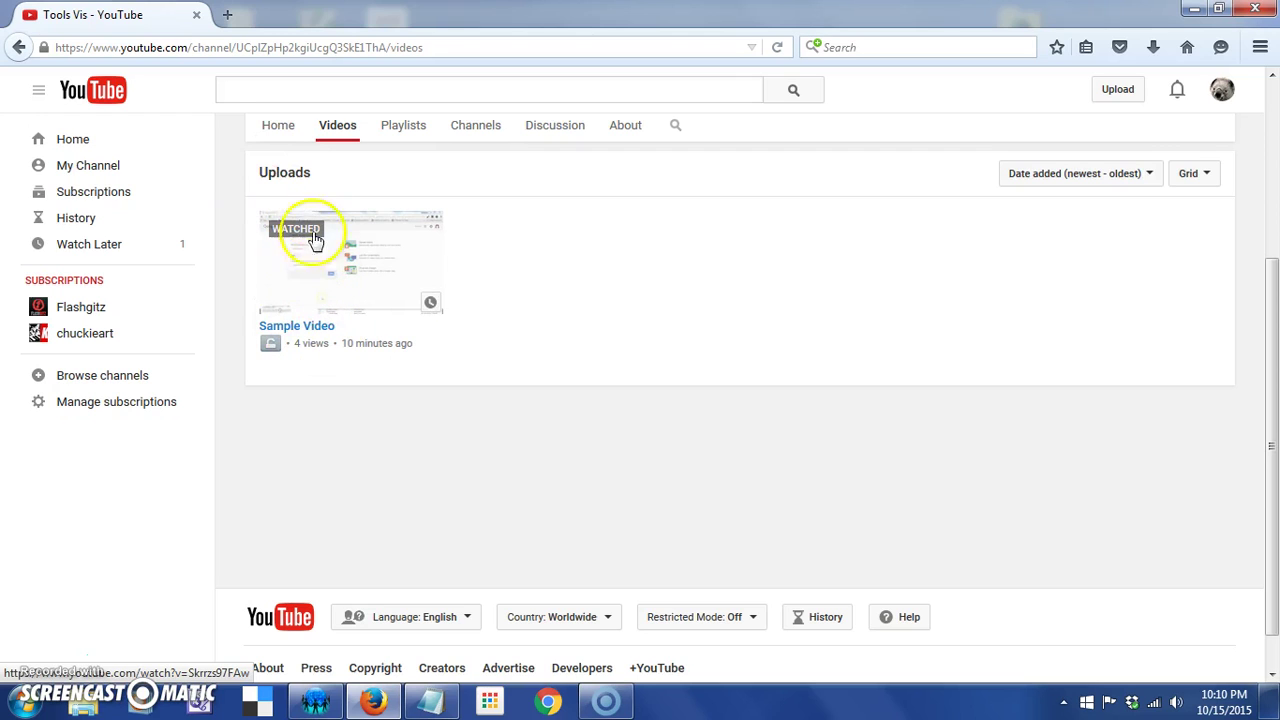
left_click(272, 125)
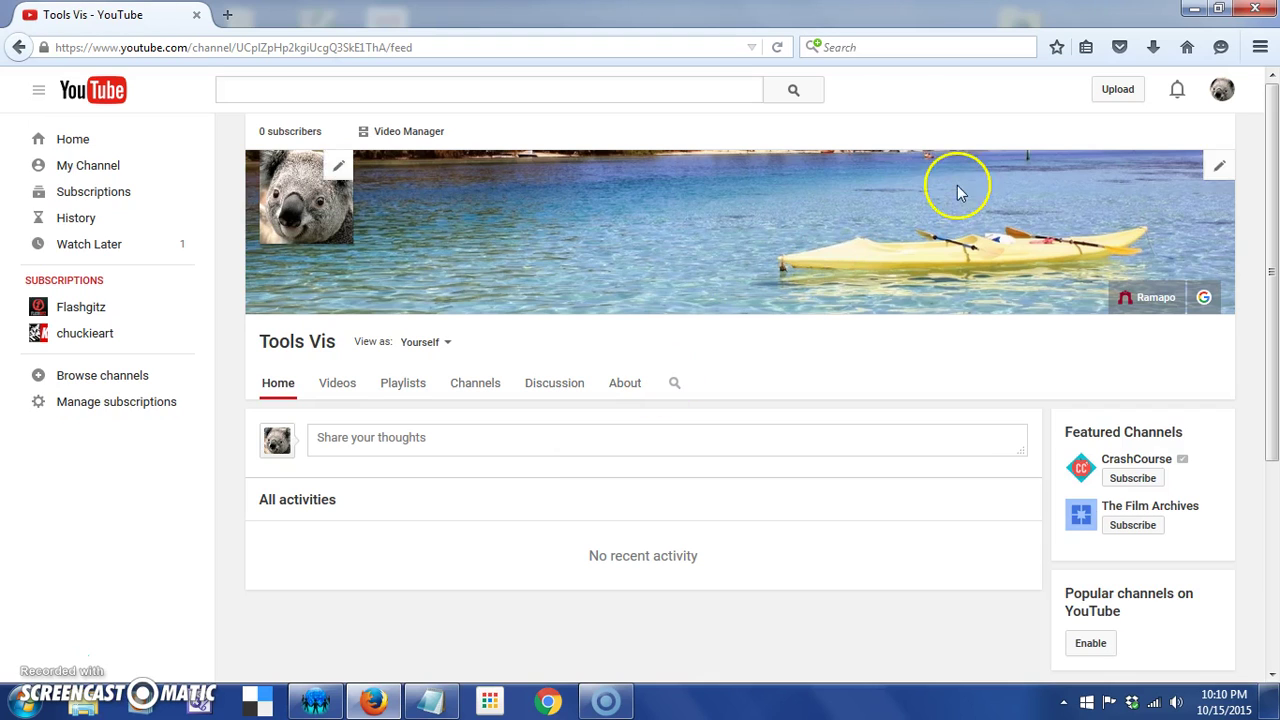
Select Recording #11 - Copy, #12 - Copy, #12 and #14 MP4 files and upload them together.
left_click(1119, 91)
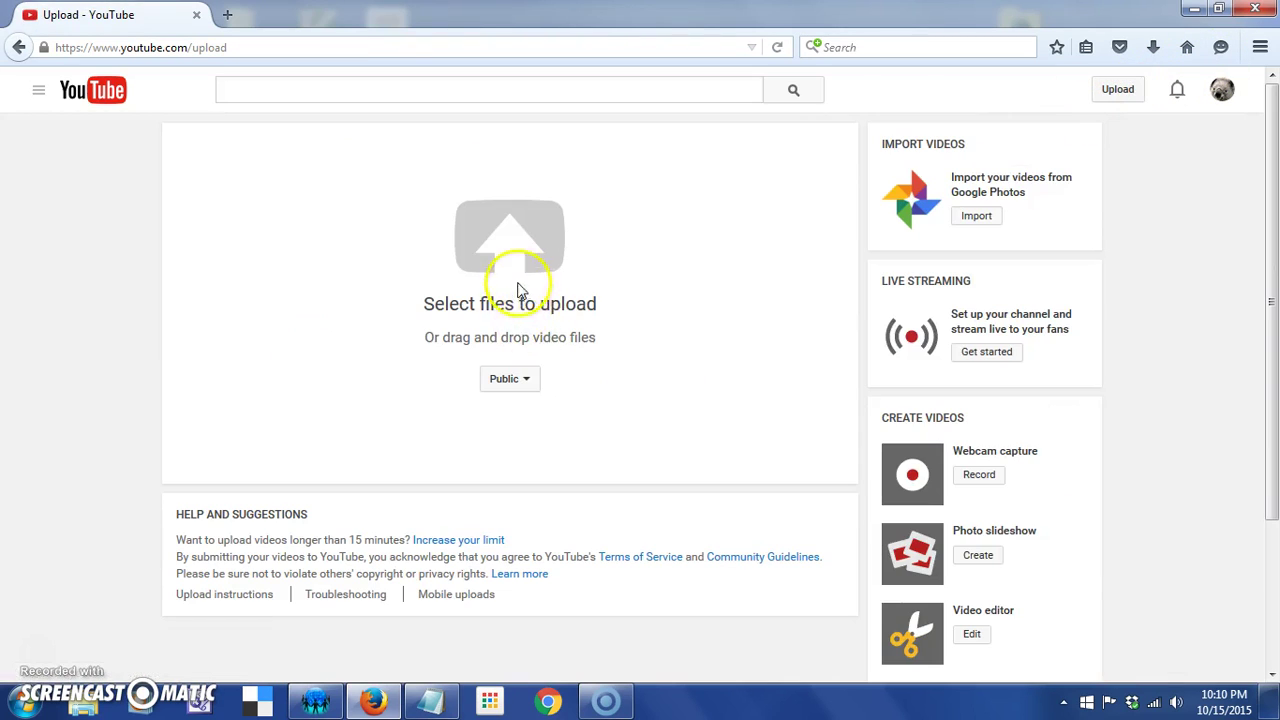
left_click(520, 264)
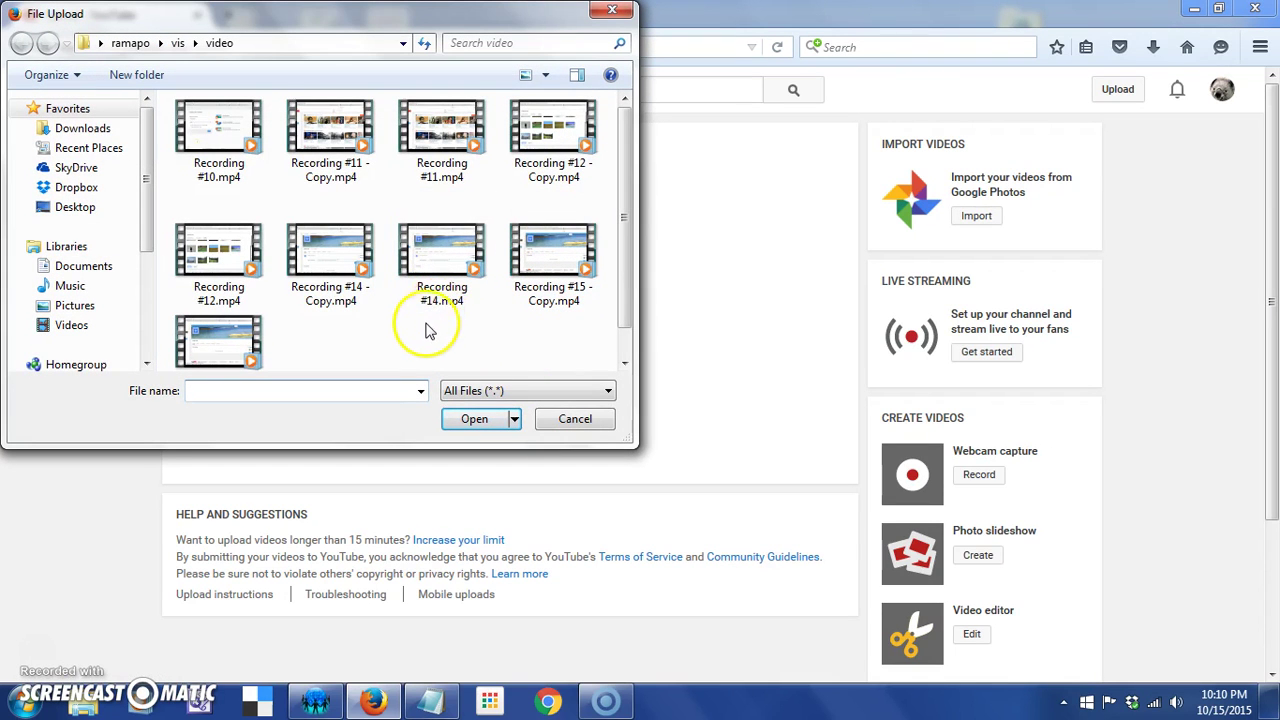
left_click(338, 128)
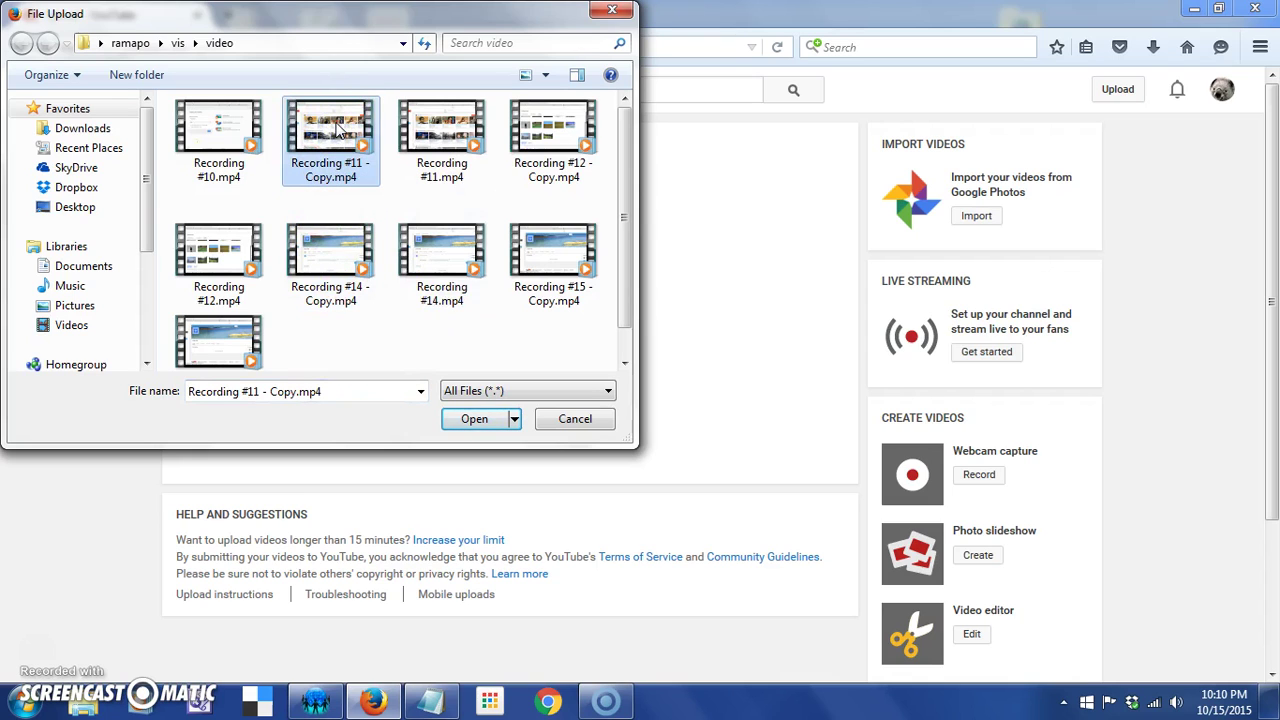
left_click(427, 262, "shift")
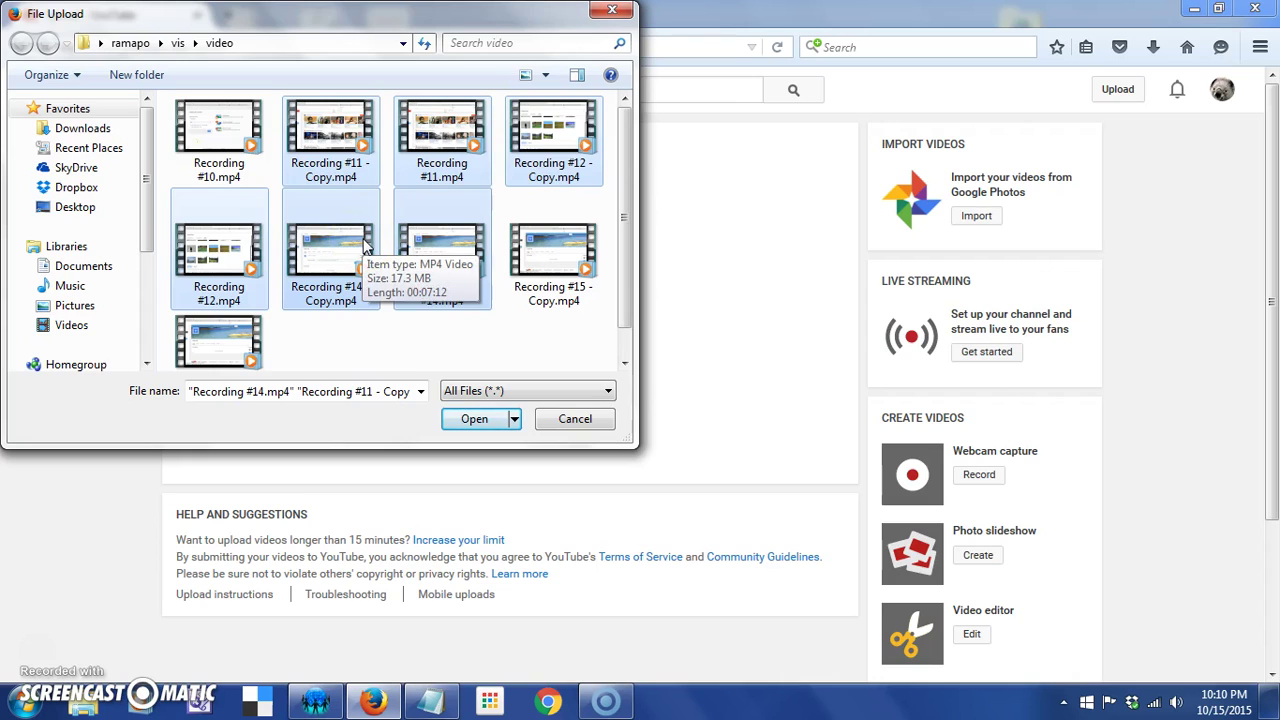
left_click(333, 147)
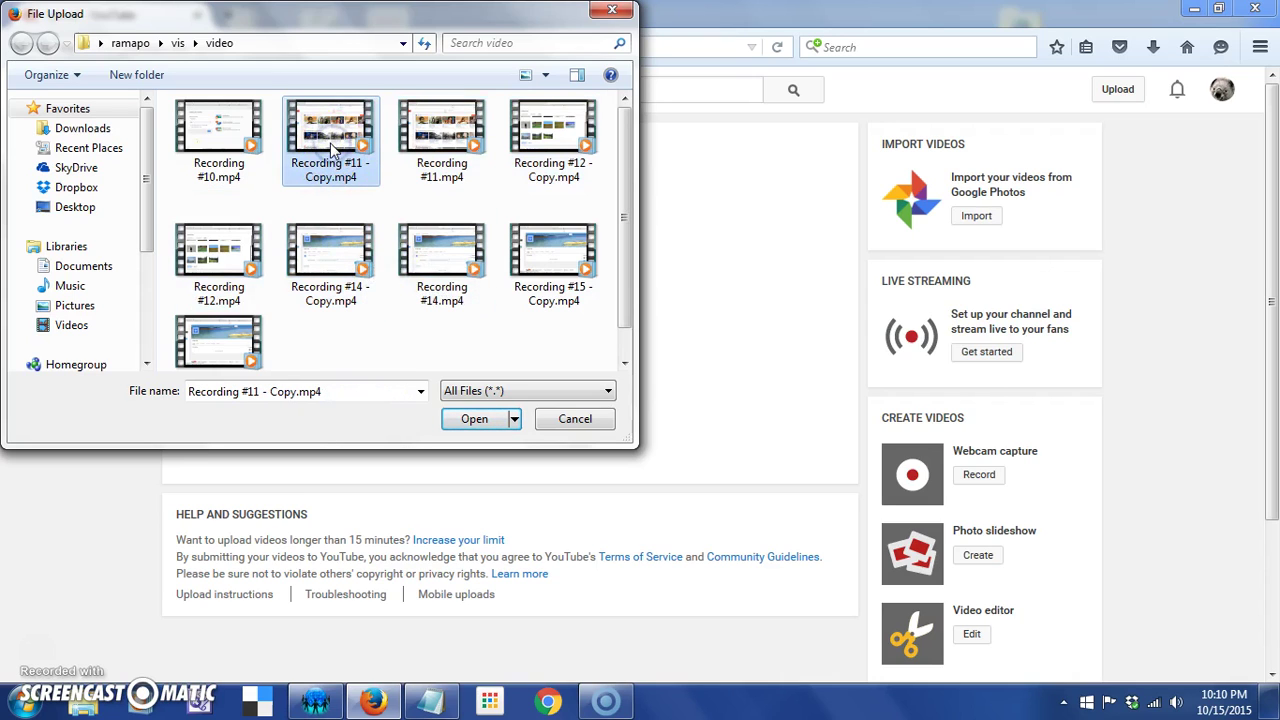
left_click(527, 180, "ctrl")
left_click(463, 248, "ctrl")
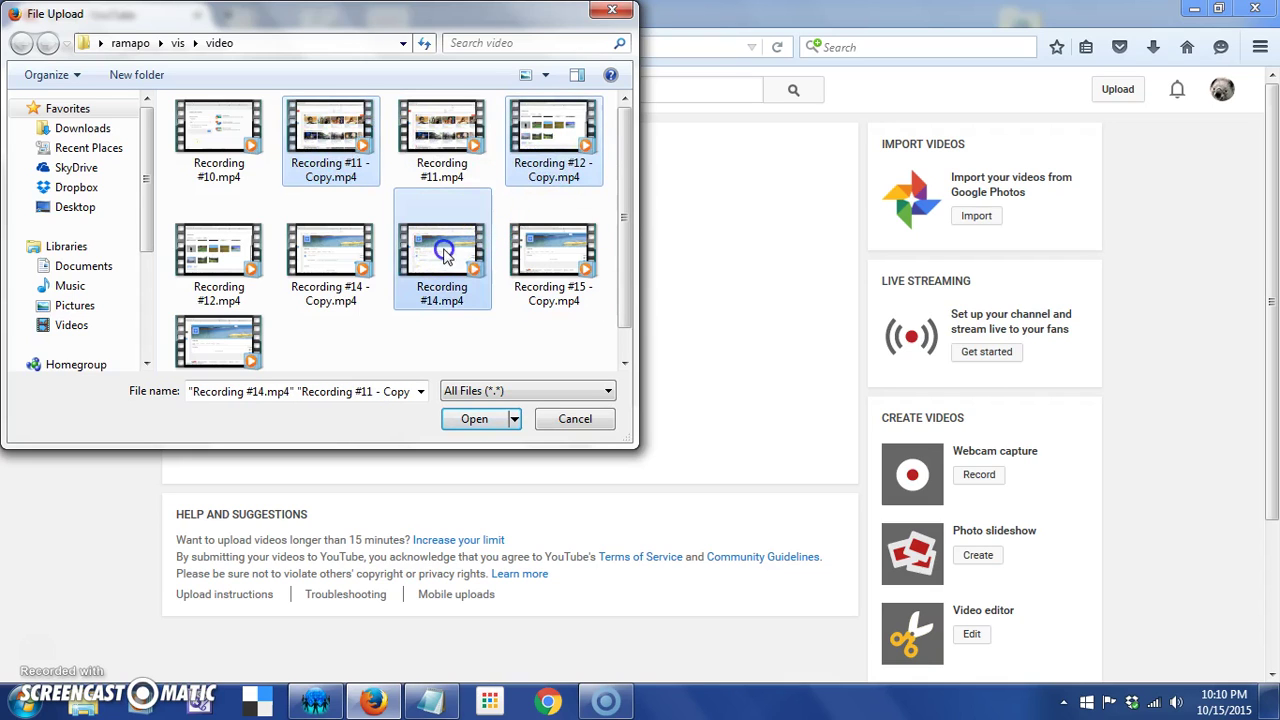
left_click(240, 260, "ctrl")
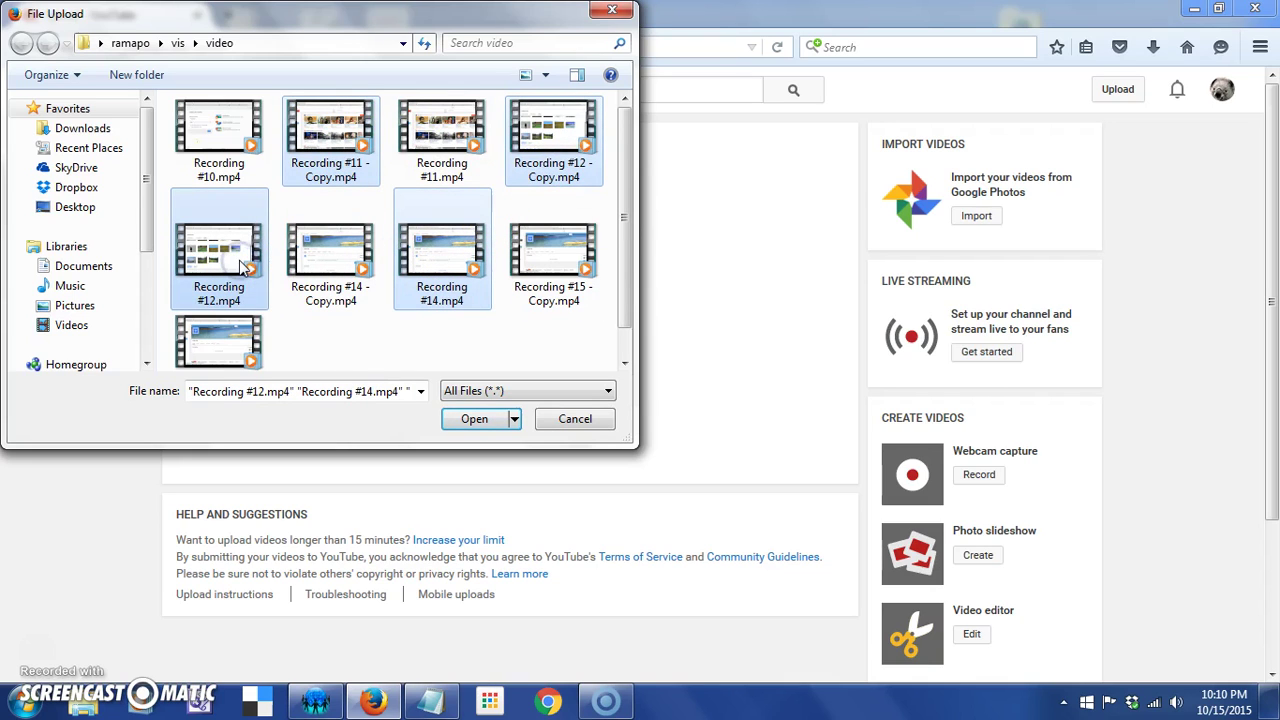
left_click(476, 420)
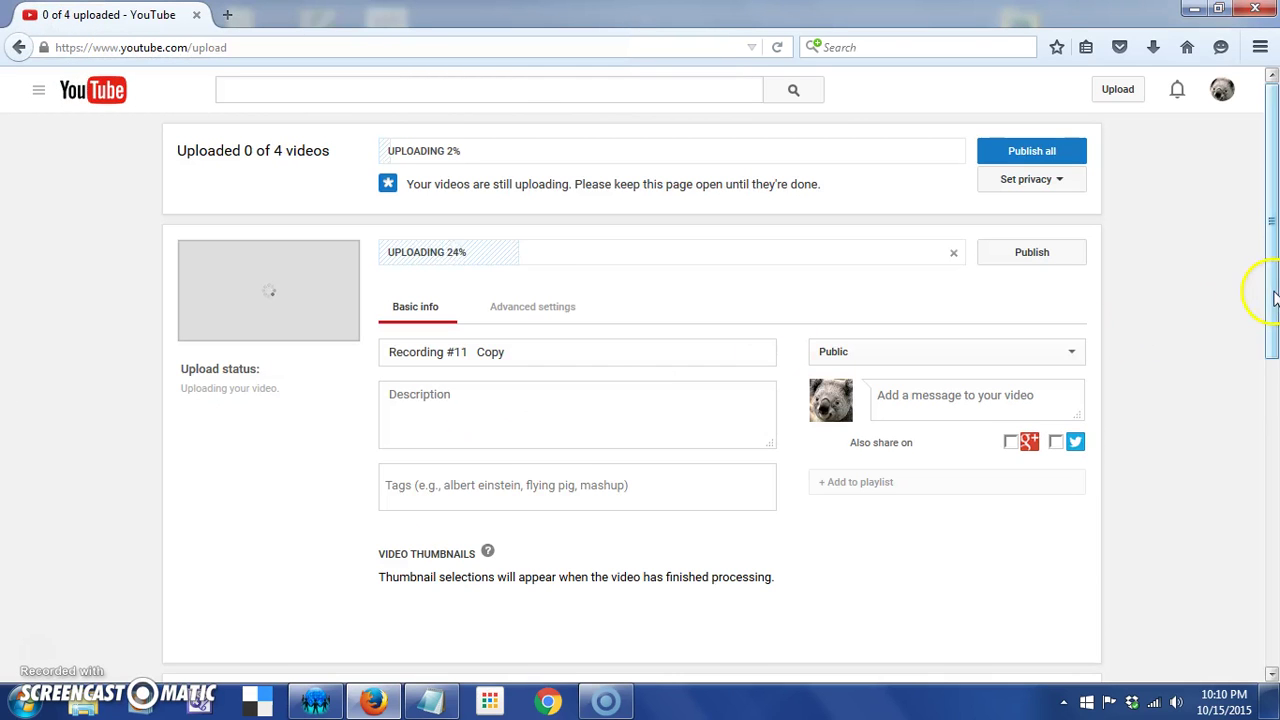
Show more details on the Recording #12 Copy upload, then scroll back to the list top.
left_click_drag(1275, 289, 1250, 297)
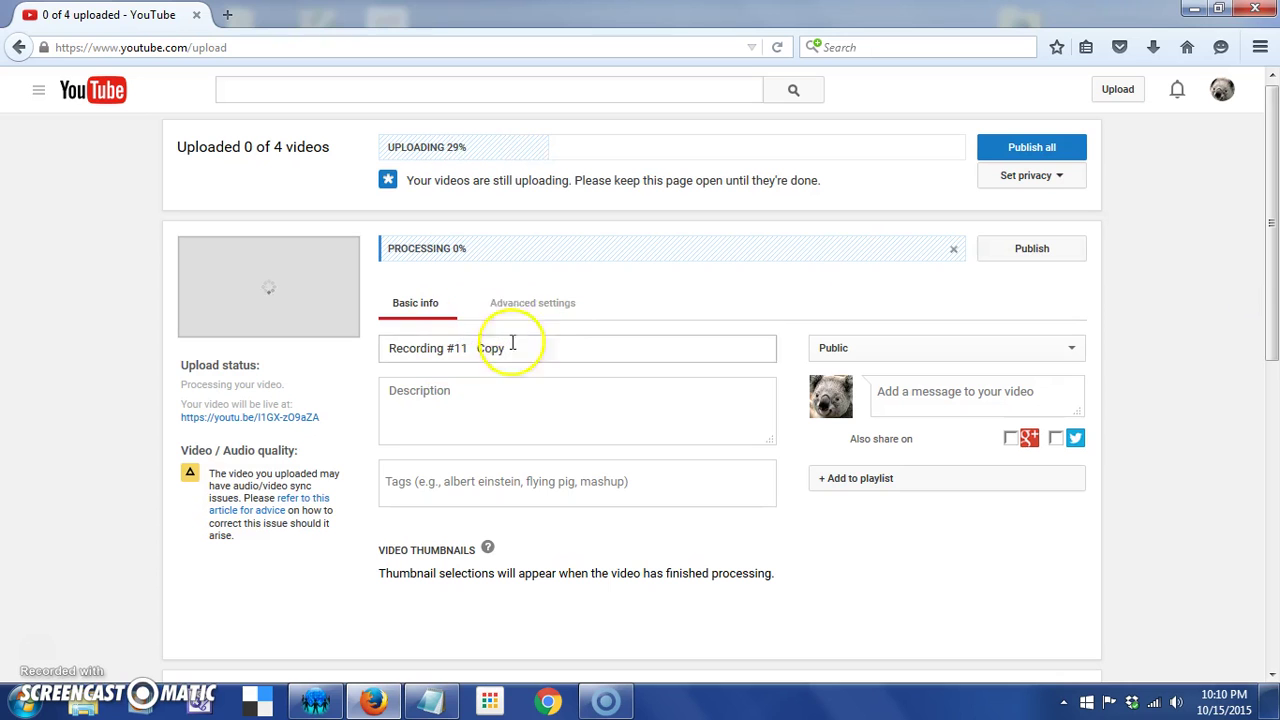
left_click_drag(1272, 250, 1274, 449)
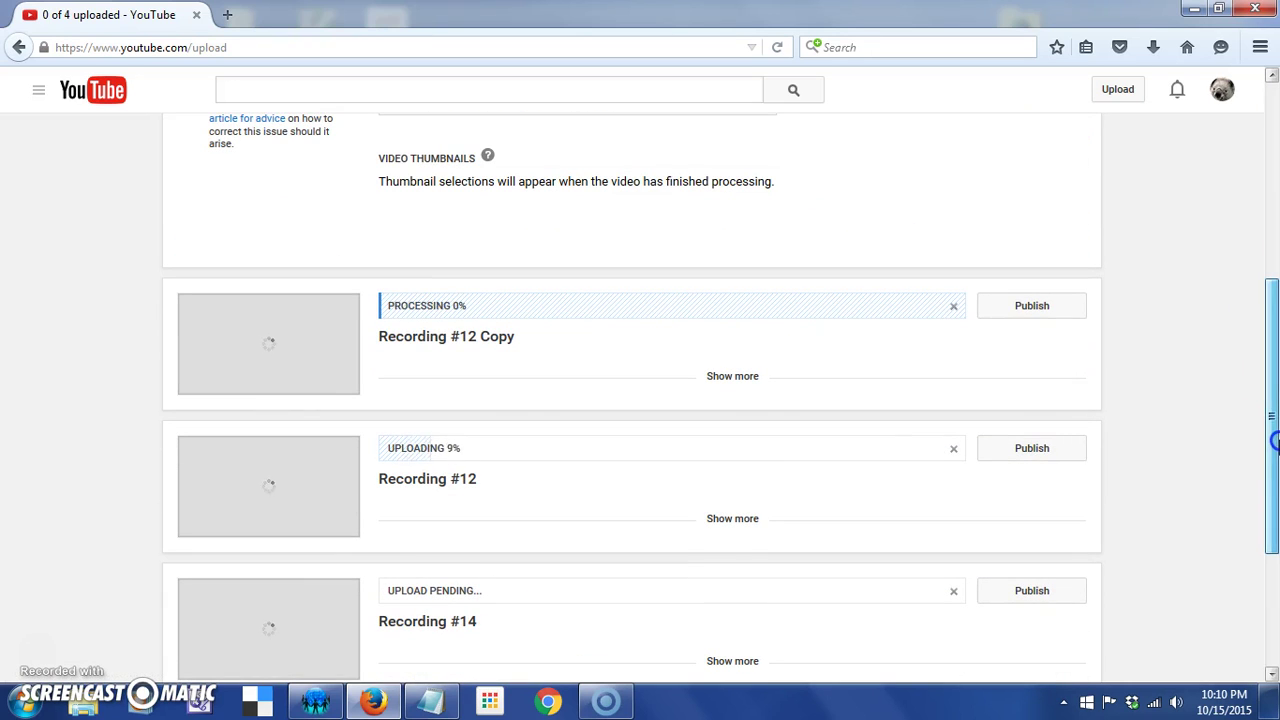
left_click(733, 376)
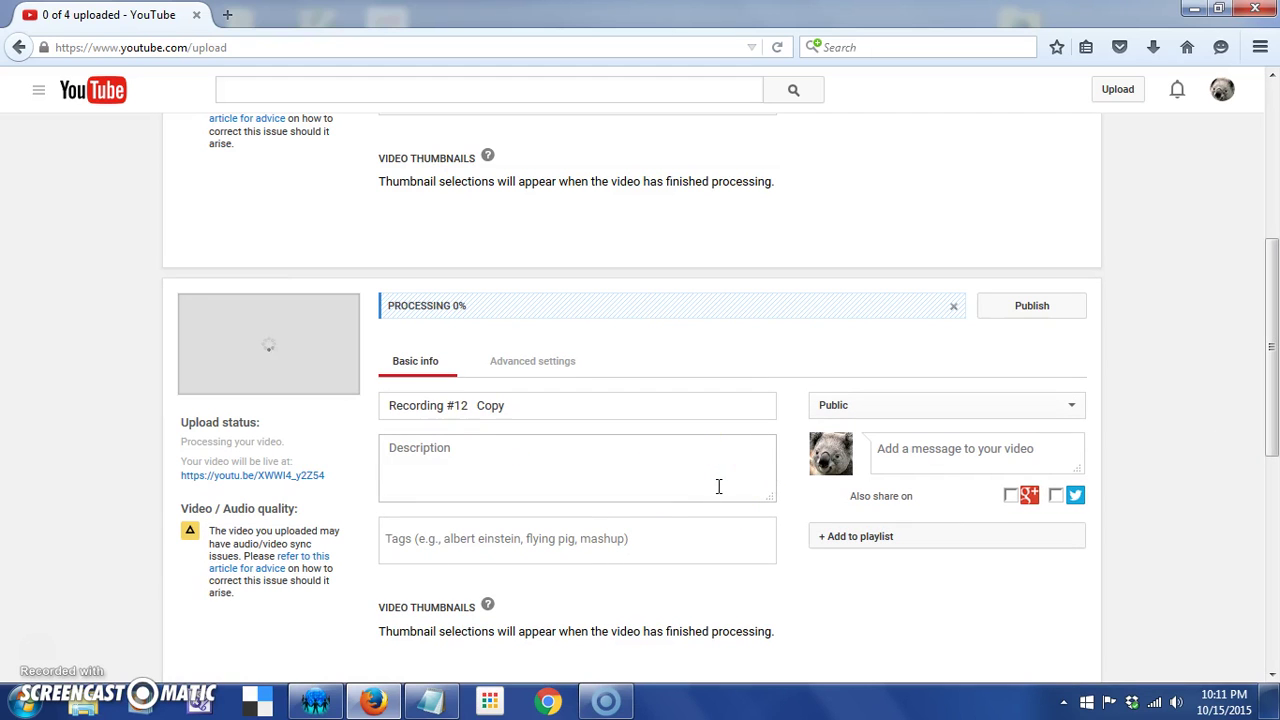
left_click_drag(1265, 413, 1274, 168)
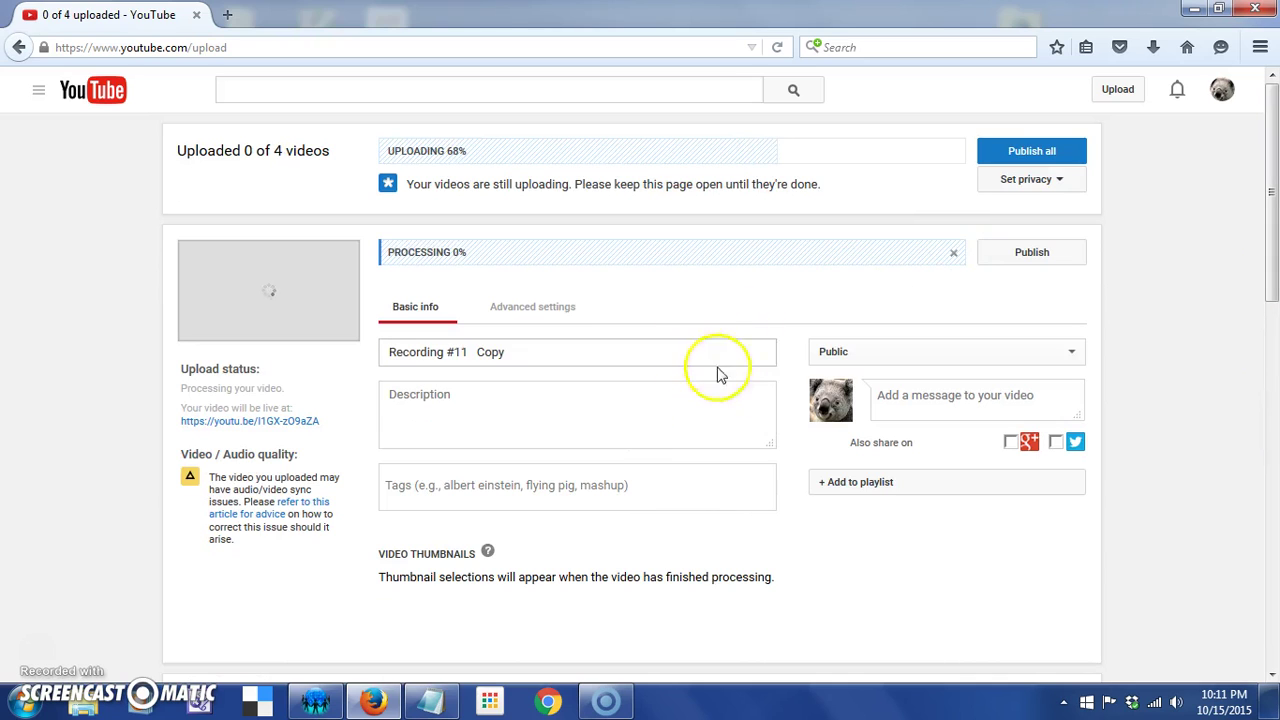